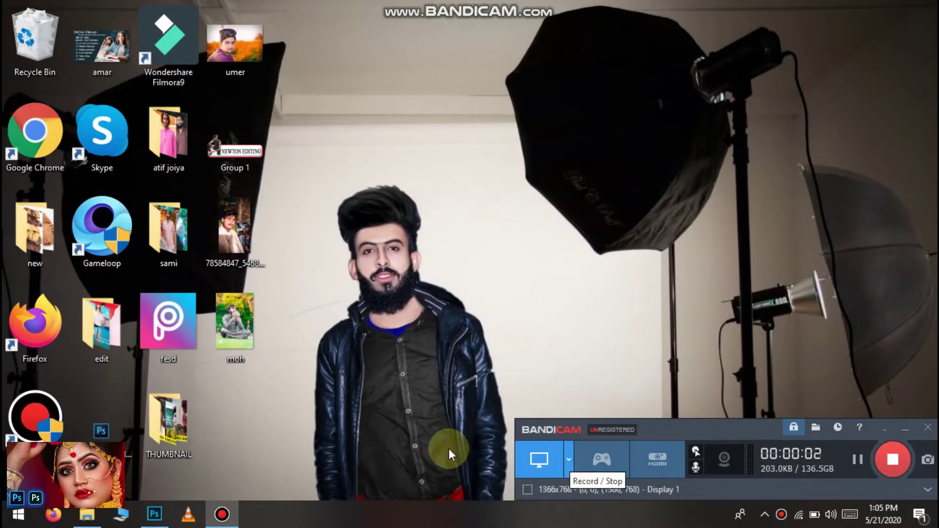
Drag the first bench photo from the backgrounds folder onto the Photoshop document.
left_click(87, 514)
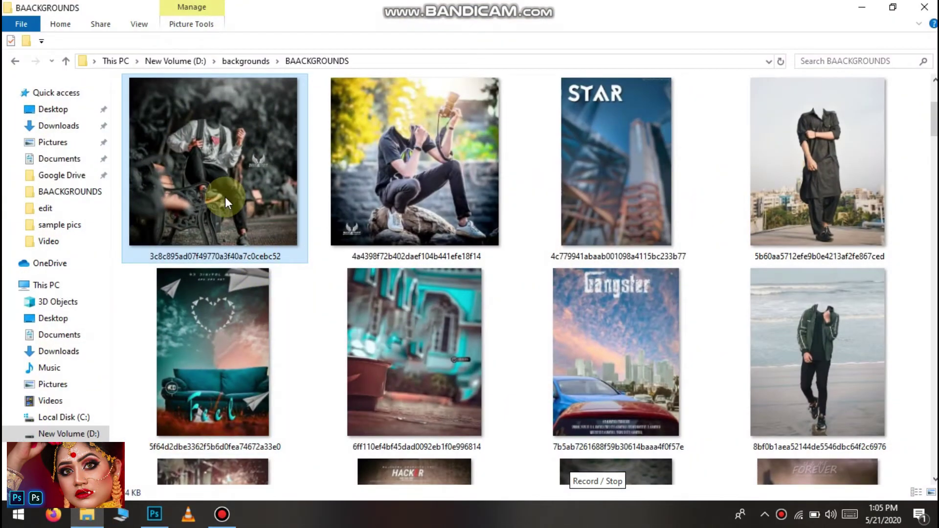
left_click(154, 513)
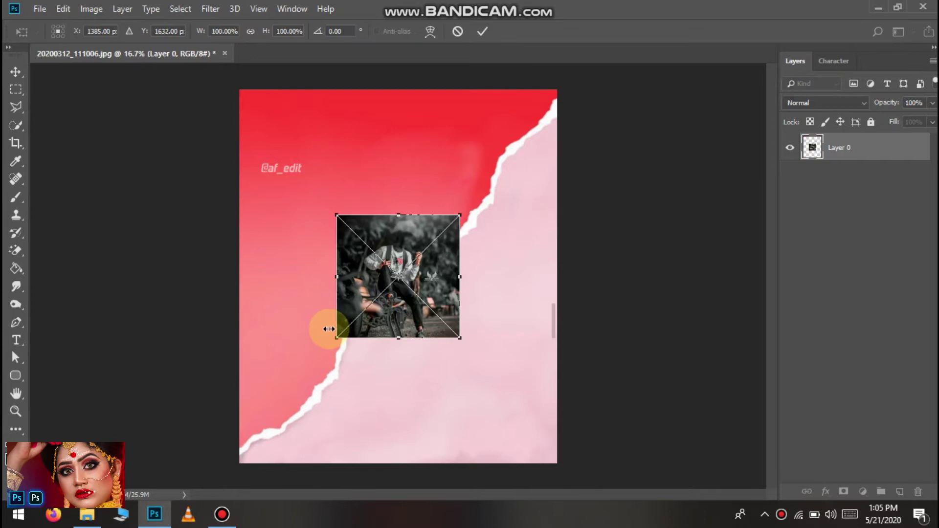
Scale the bench photo to 300% to fill the canvas and rasterize it via the Smudge prompt.
left_click_drag(460, 337, 568, 479)
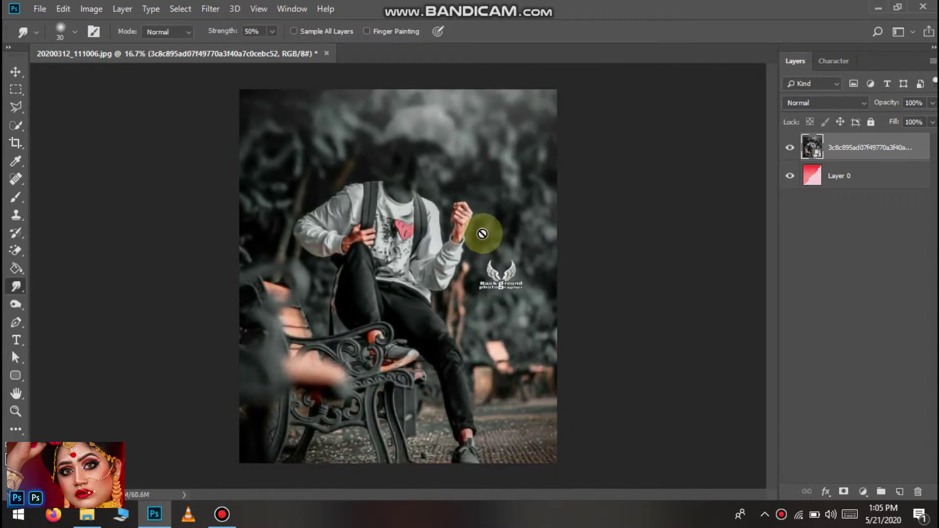
left_click(476, 245)
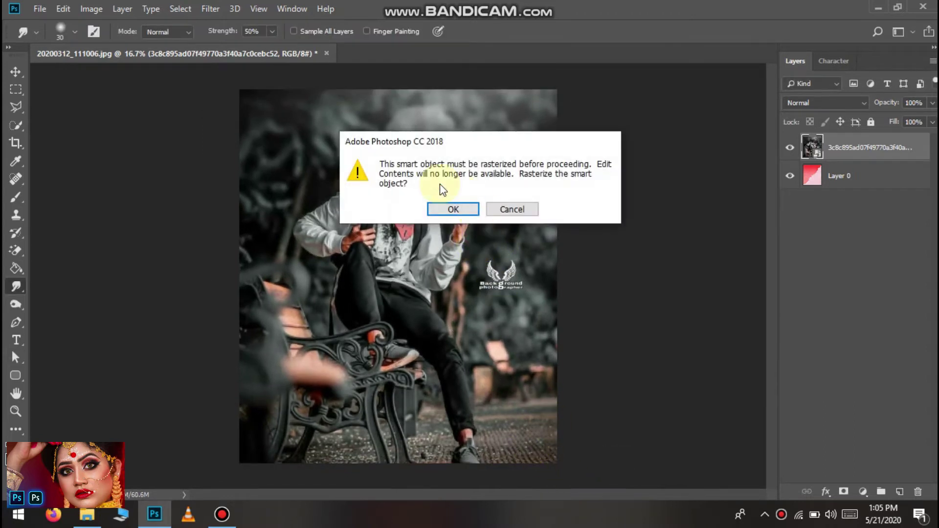
left_click(453, 210)
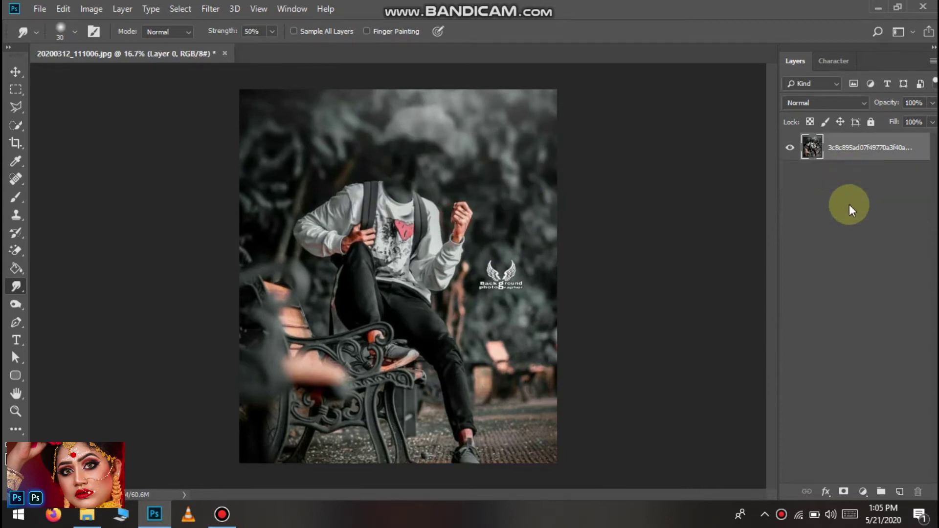
scroll(389, 203, "up", 2)
scroll(397, 200, "up", 1)
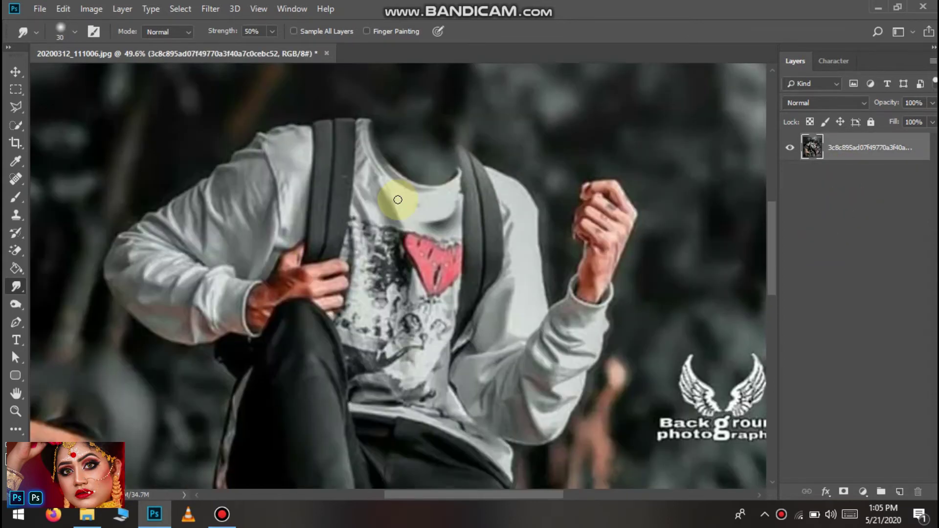
scroll(398, 199, "down", 2)
scroll(398, 196, "down", 1)
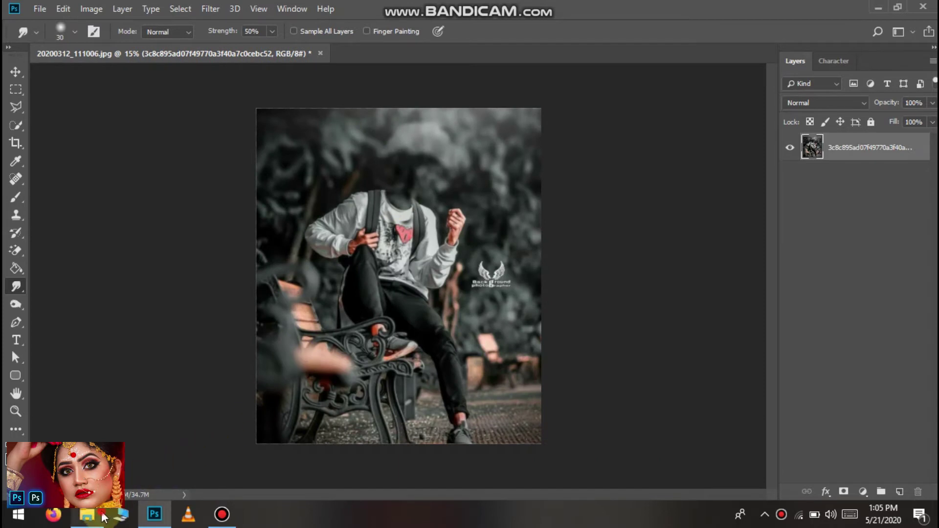
left_click(103, 517)
Go up from backgrounds into j6 > ahsan png to find the bearded man's photo 'a'.
left_click(66, 61)
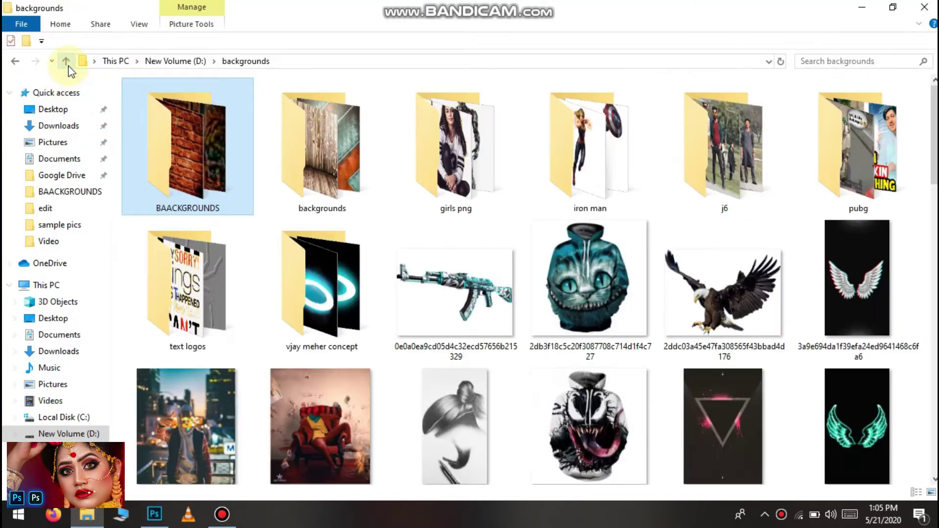
left_click(589, 146)
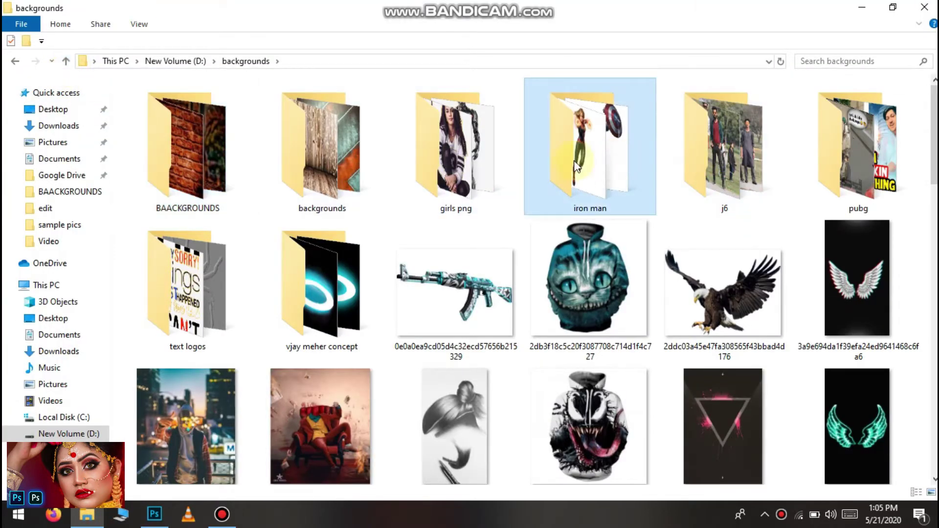
double_click(683, 147)
left_click(237, 142)
double_click(237, 141)
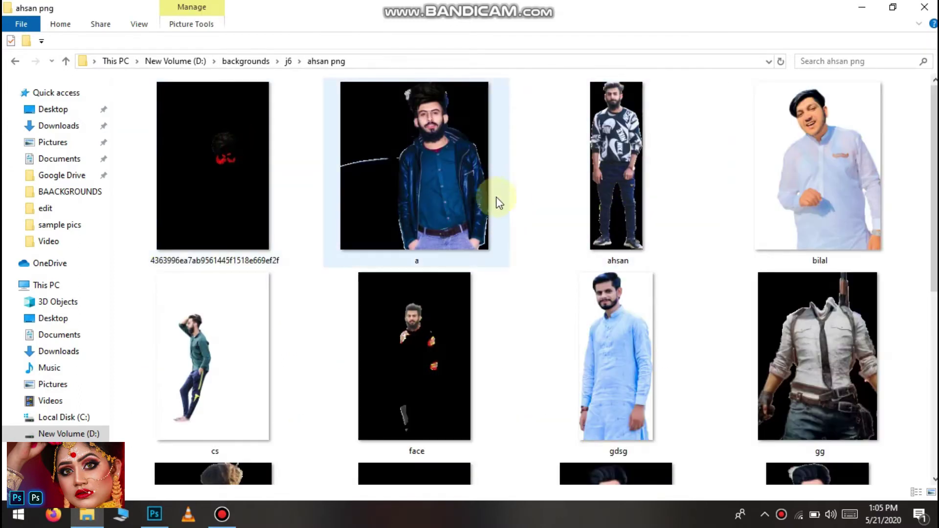
scroll(489, 196, "down", 5)
scroll(487, 198, "up", 3)
scroll(487, 197, "up", 3)
Scale the placed bearded man's photo to about 261% and commit the transform.
mouse_move(432, 151)
left_mouse_down()
mouse_move(168, 483)
mouse_move(411, 276)
left_mouse_up()
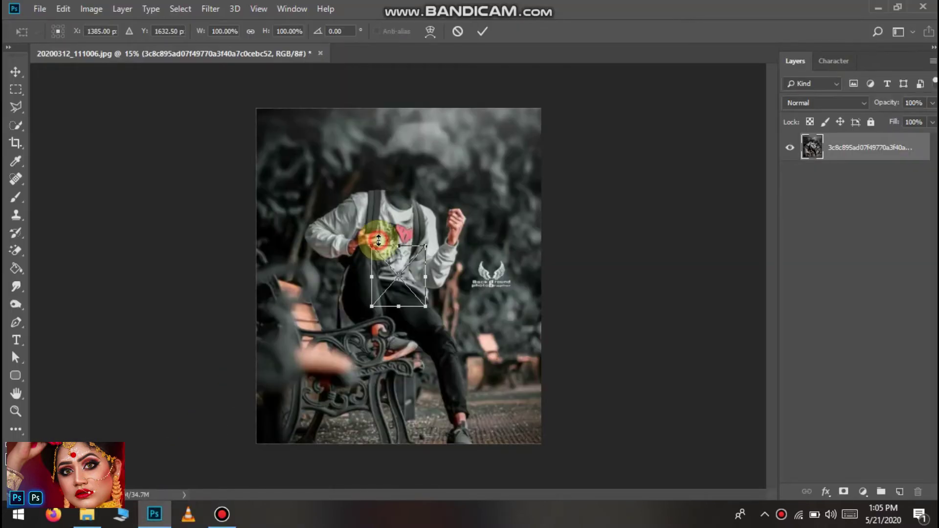
mouse_move(424, 308)
left_mouse_down()
mouse_move(470, 345)
mouse_move(393, 289)
mouse_move(421, 297)
left_mouse_up()
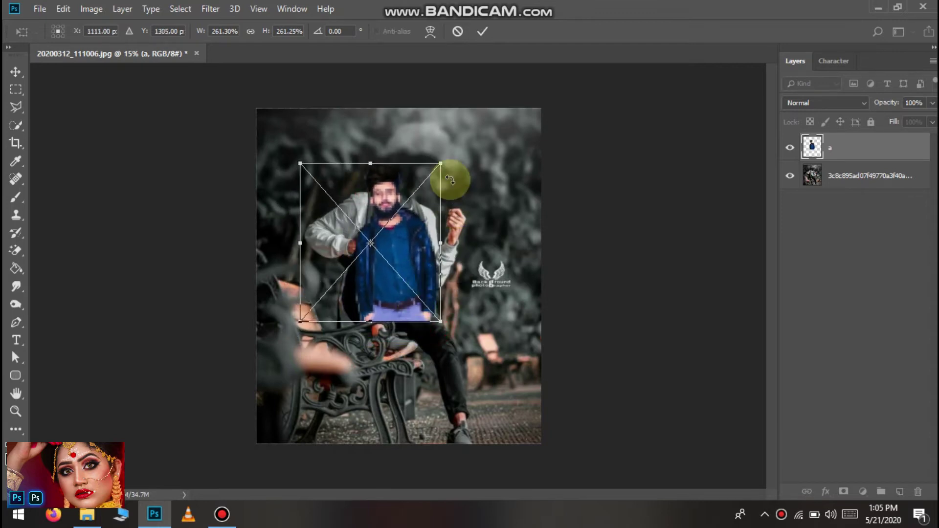
mouse_move(446, 137)
left_mouse_down()
mouse_move(471, 157)
mouse_move(462, 189)
left_mouse_up()
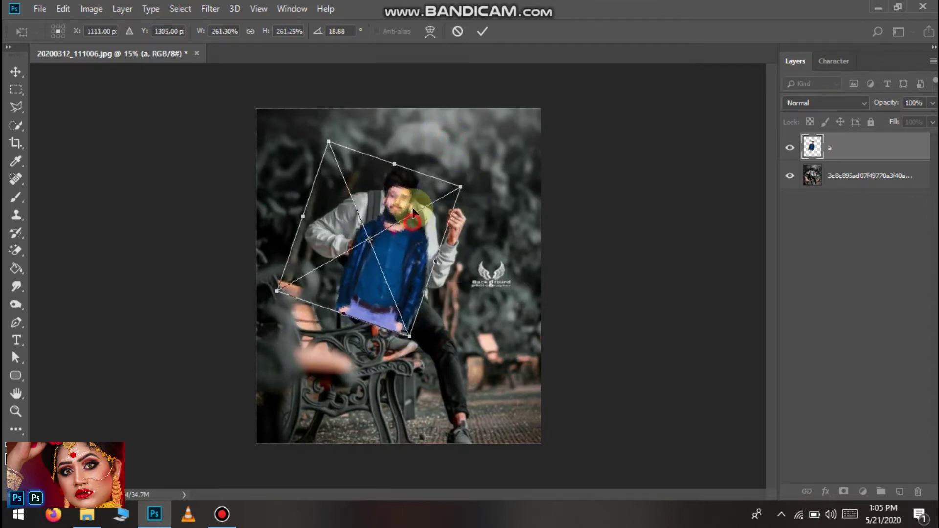
left_click_drag(414, 217, 413, 198)
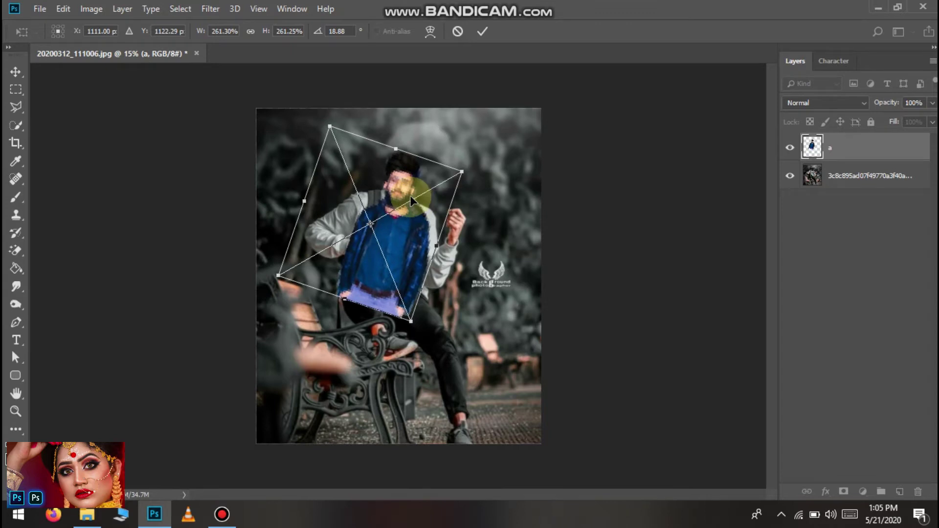
key("Return")
Rasterize the man's photo layer through the Smudge tool prompt.
key("r")
scroll(399, 196, "up", 2)
scroll(399, 196, "up", 1)
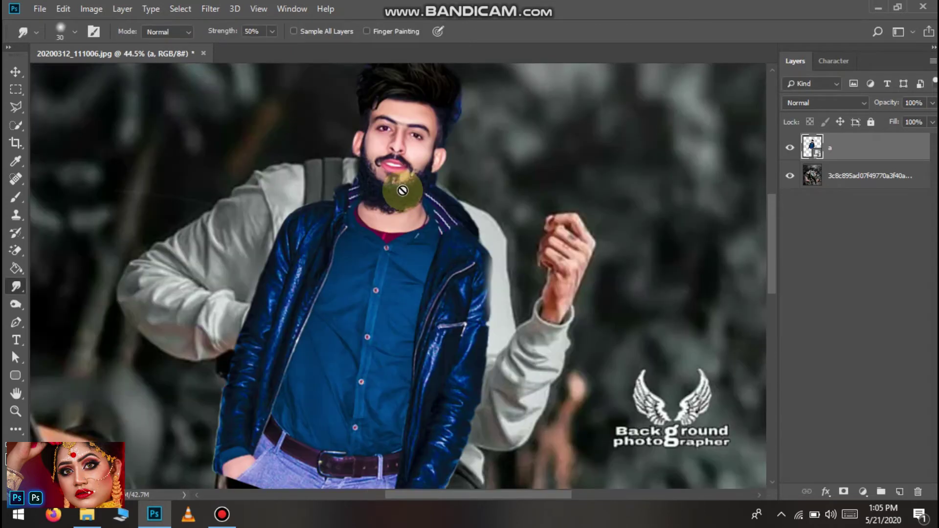
scroll(399, 197, "up", 1)
left_click(391, 198)
left_click(453, 215)
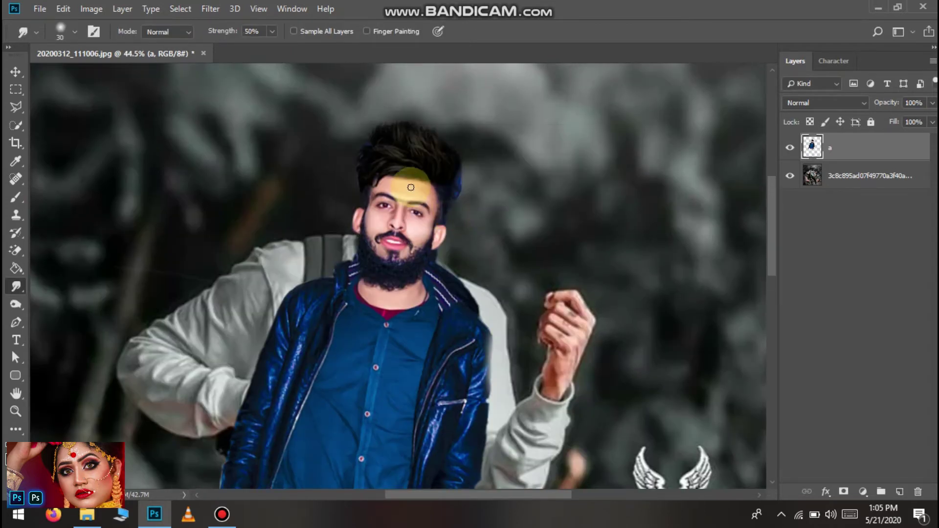
Position the man's photo so his head sits over the headless bench figure.
key("v")
key("shift+Up")
key("shift+Up")
key("shift+Up")
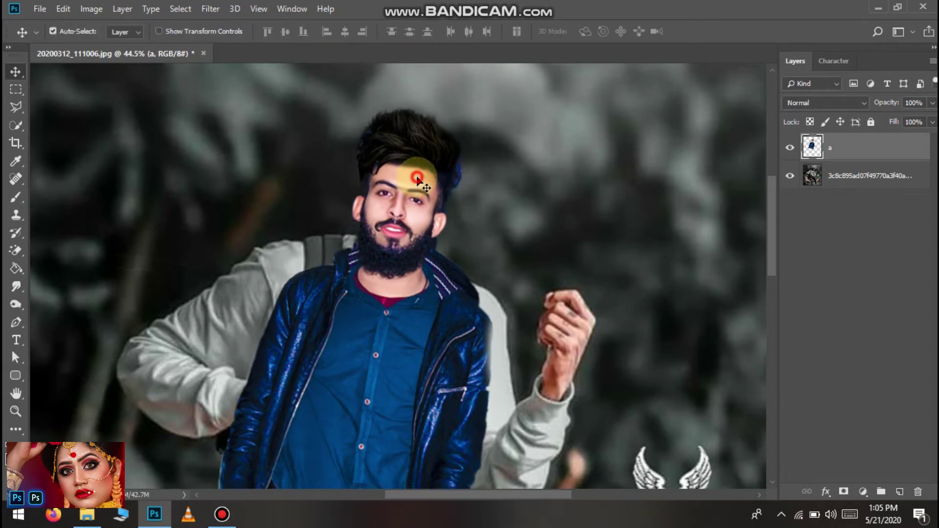
key("shift+Up")
key("shift+Up")
key("shift+Up")
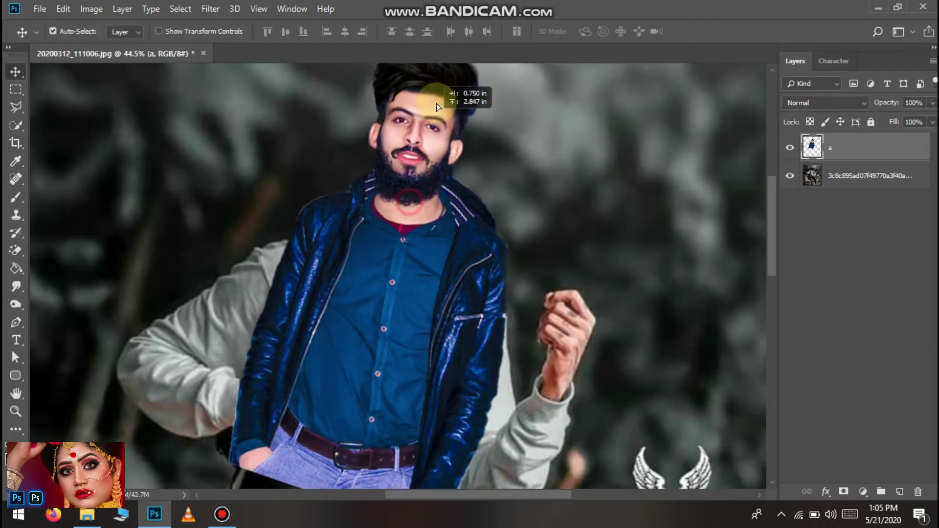
left_click_drag(410, 209, 432, 141)
scroll(430, 141, "down", 2)
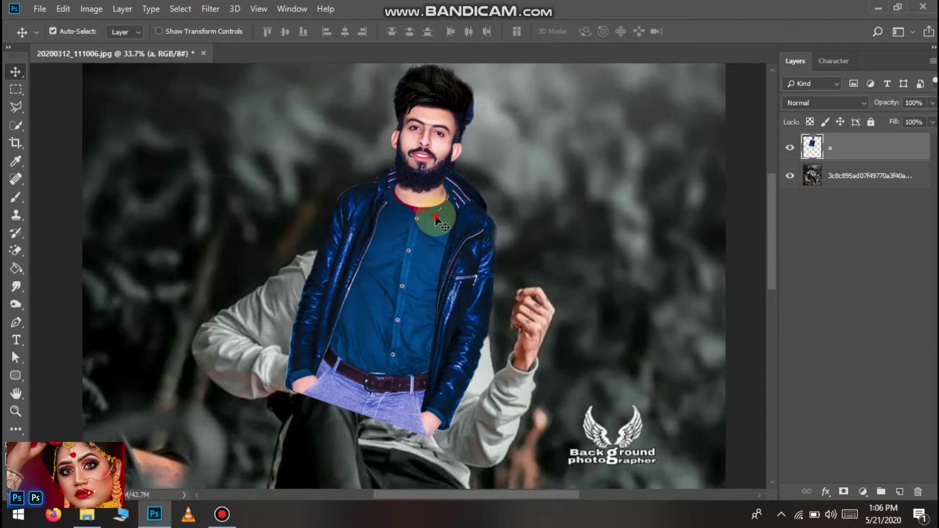
key("ctrl+z")
scroll(399, 215, "up", 2)
scroll(399, 216, "up", 3)
mouse_move(423, 215)
left_mouse_down()
mouse_move(321, 369)
mouse_move(324, 313)
left_mouse_up()
scroll(324, 312, "down", 1)
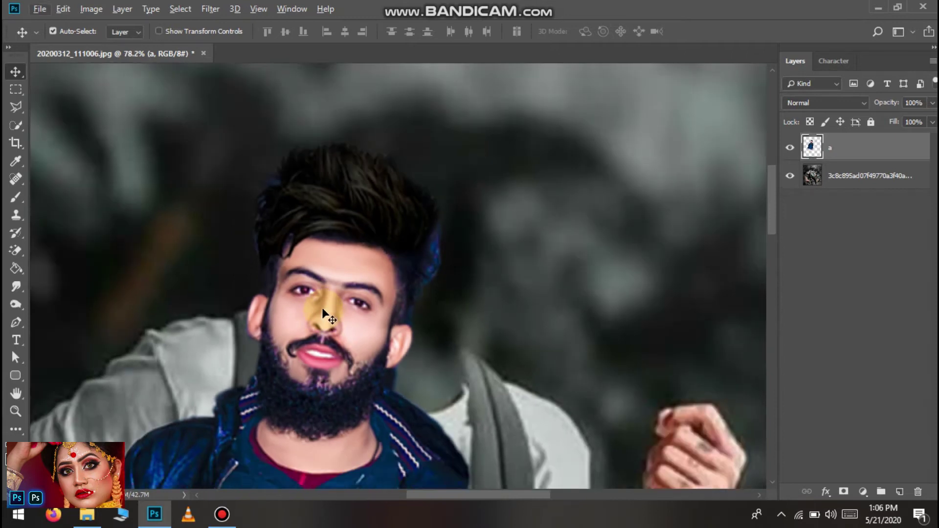
mouse_move(324, 312)
left_mouse_down()
mouse_move(296, 377)
mouse_move(201, 270)
left_mouse_up()
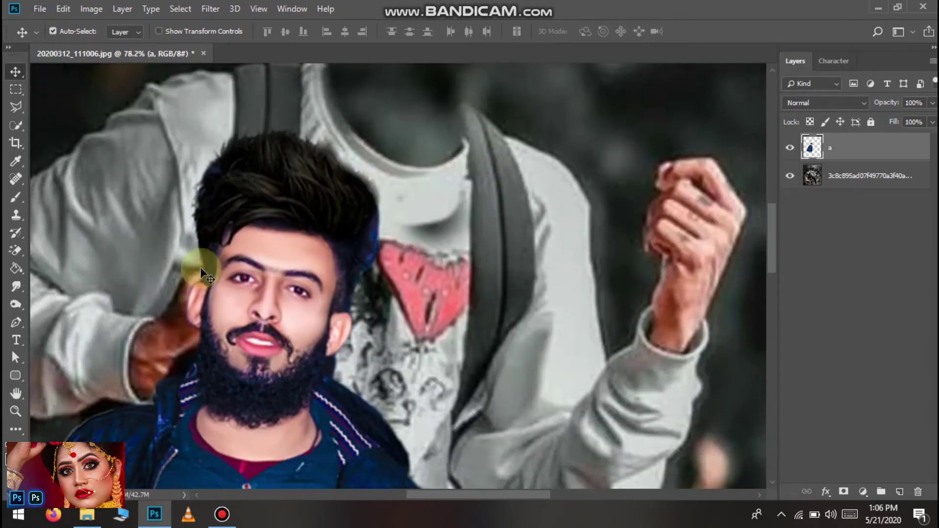
left_click(17, 126)
Quick-select the man's face and beard, excluding the jacket, and copy them to Layer 1.
mouse_move(285, 246)
left_mouse_down()
mouse_move(202, 294)
mouse_move(241, 163)
mouse_move(331, 230)
mouse_move(289, 371)
left_mouse_up()
mouse_move(184, 383)
left_mouse_down()
mouse_move(167, 388)
mouse_move(175, 445)
mouse_move(173, 379)
mouse_move(185, 413)
mouse_move(187, 378)
left_mouse_up()
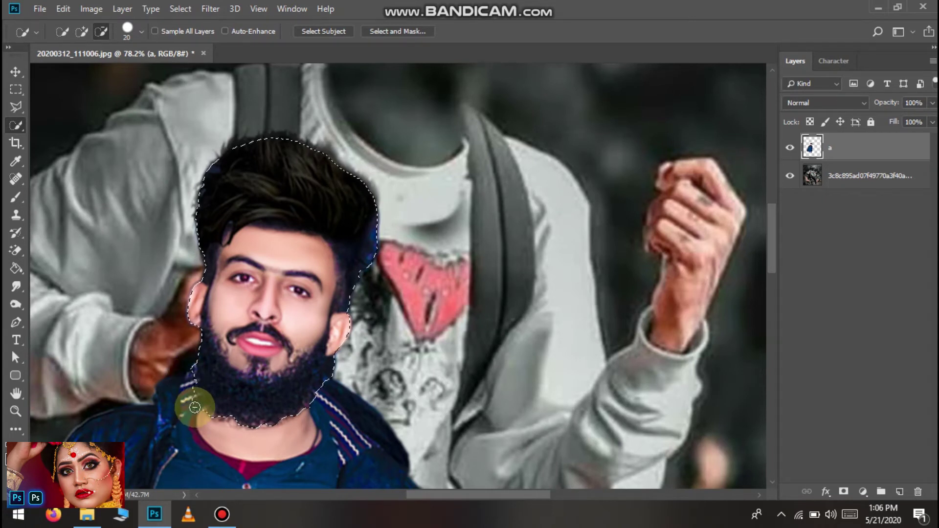
mouse_move(188, 367)
left_mouse_down()
mouse_move(192, 389)
mouse_move(226, 370)
mouse_move(209, 352)
left_mouse_up()
left_click_drag(331, 419, 331, 433)
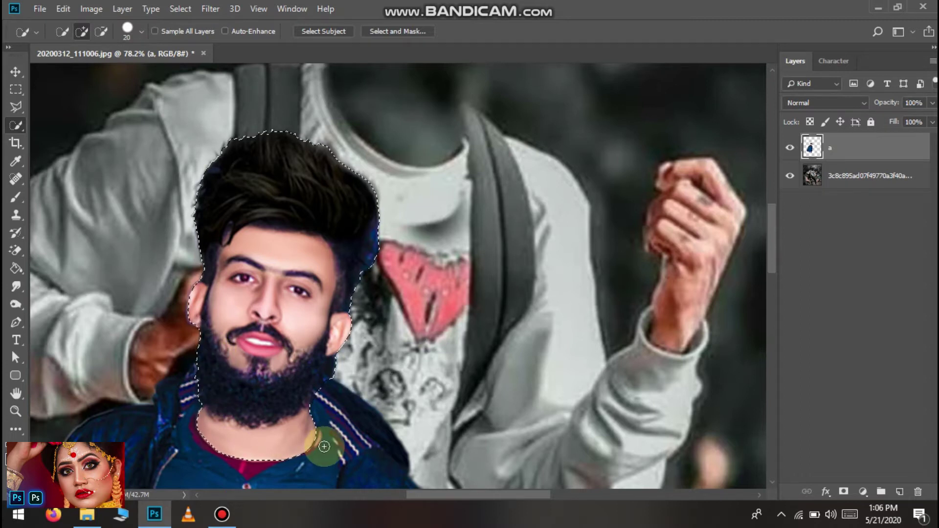
key("ctrl+j")
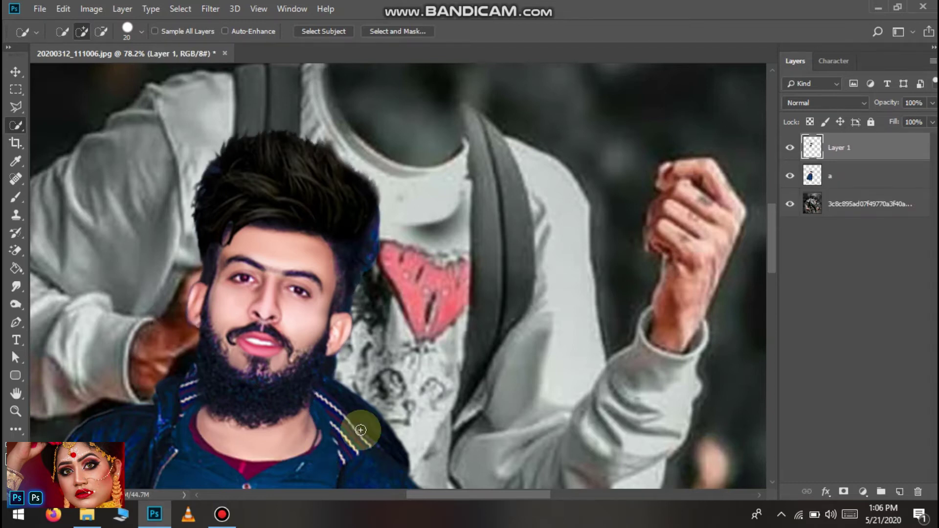
Hide layer 'a' and move the isolated bearded head onto the headless body.
left_click(796, 176)
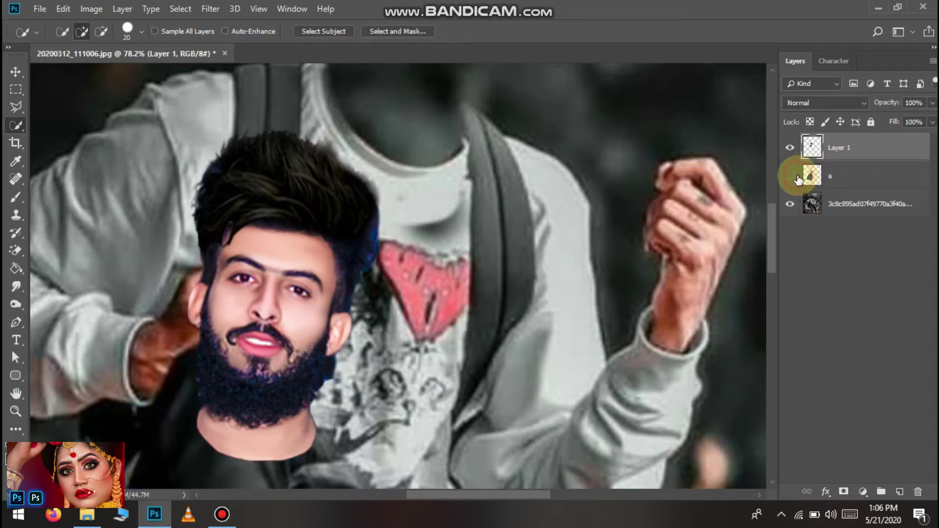
scroll(271, 264, "down", 2)
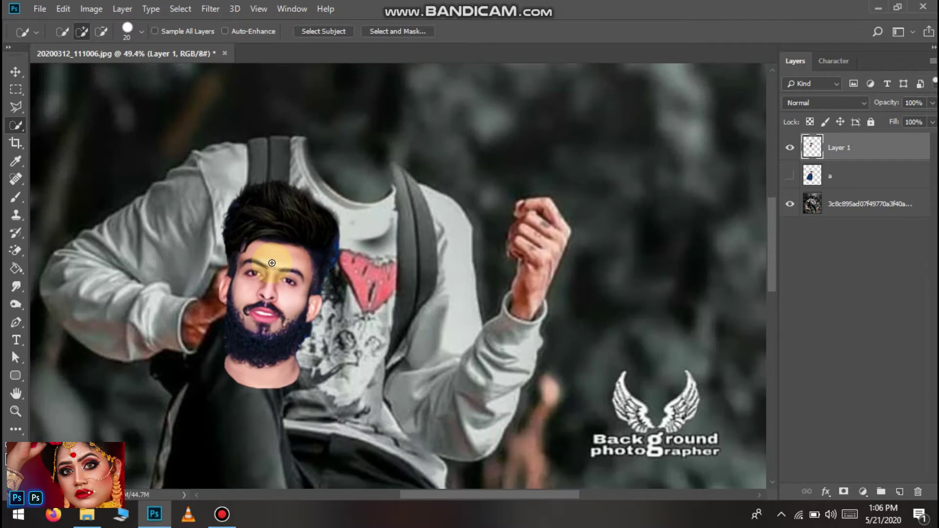
key("v")
left_click_drag(287, 257, 384, 86)
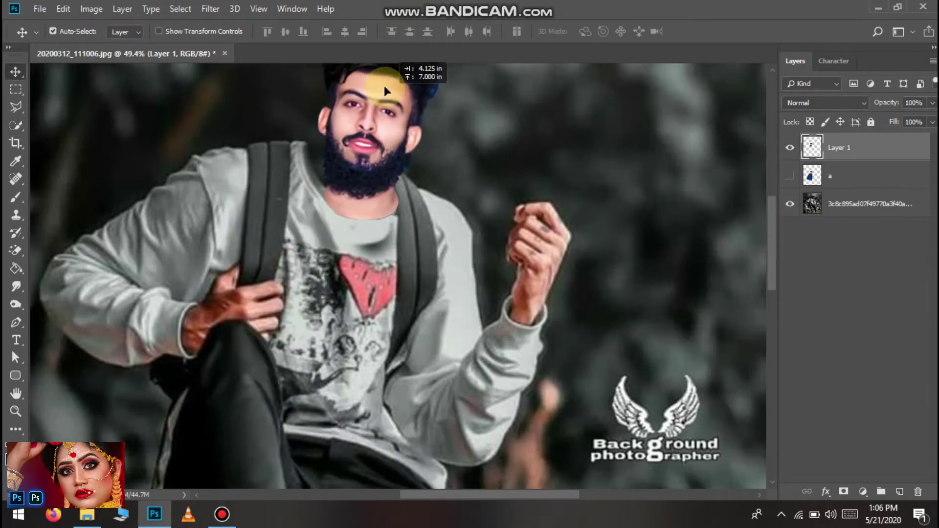
scroll(404, 101, "up", 3)
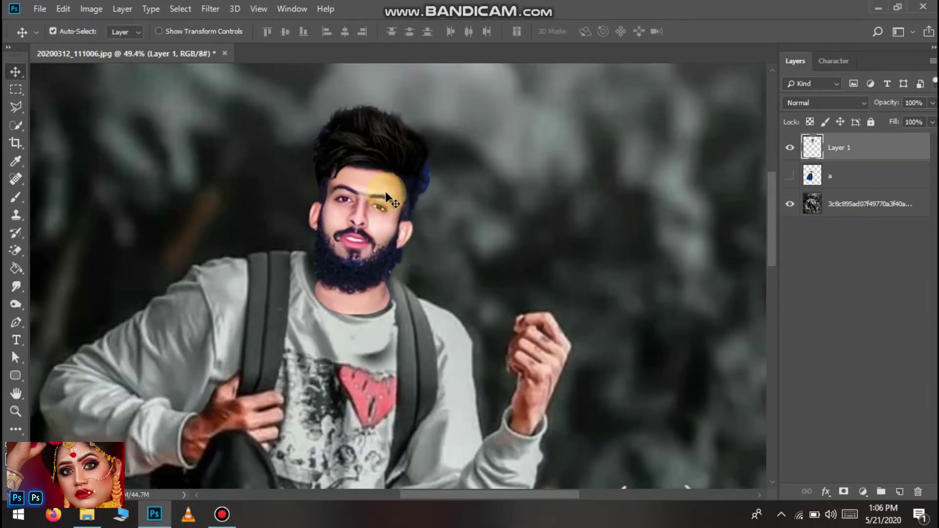
Tilt the head about 8 degrees, enlarge it, and set it over the neck.
key("ctrl+t")
left_click_drag(476, 88, 481, 115)
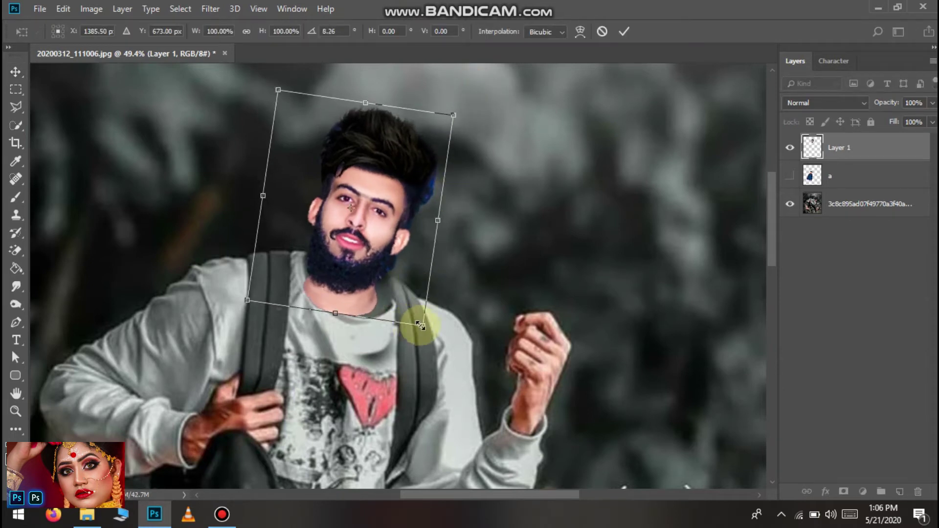
left_click_drag(422, 325, 431, 338)
mouse_move(405, 280)
left_mouse_down()
mouse_move(410, 289)
mouse_move(401, 287)
left_mouse_up()
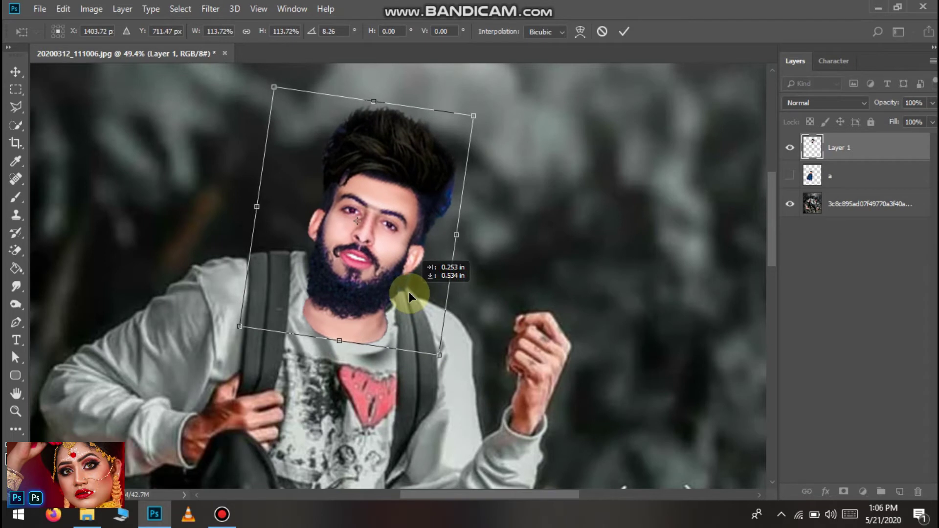
key("Return")
left_click_drag(401, 285, 406, 277)
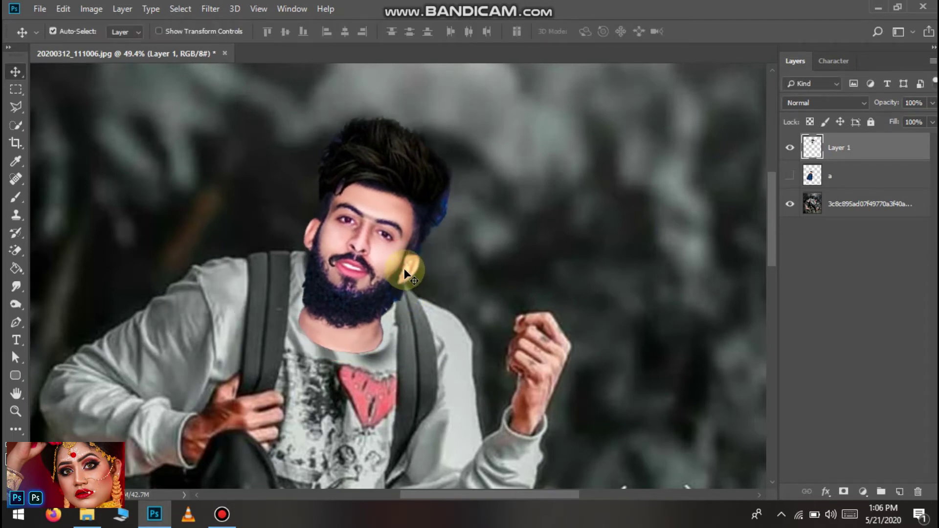
scroll(402, 271, "down", 3)
scroll(415, 181, "down", 3)
scroll(416, 180, "up", 4)
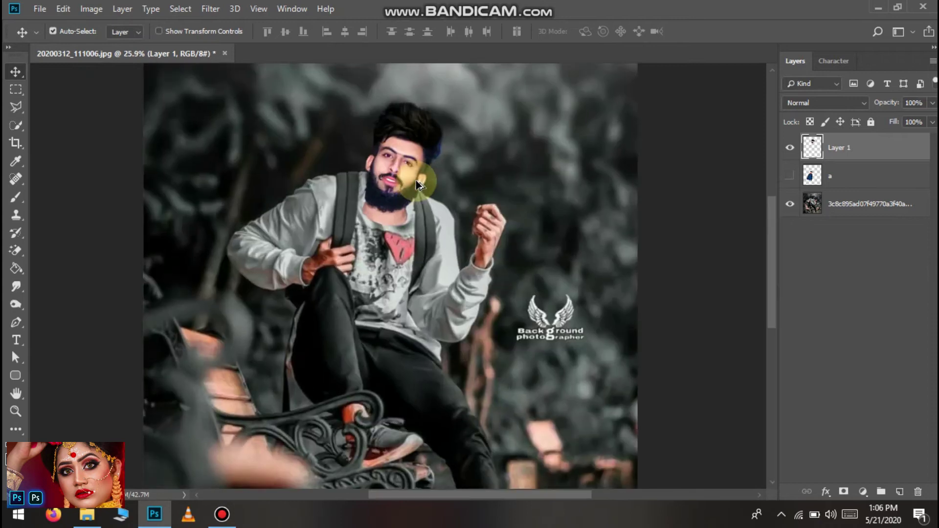
scroll(410, 161, "up", 2)
Refine the head's tilt and enlarge it slightly, to about 105%.
key("ctrl+t")
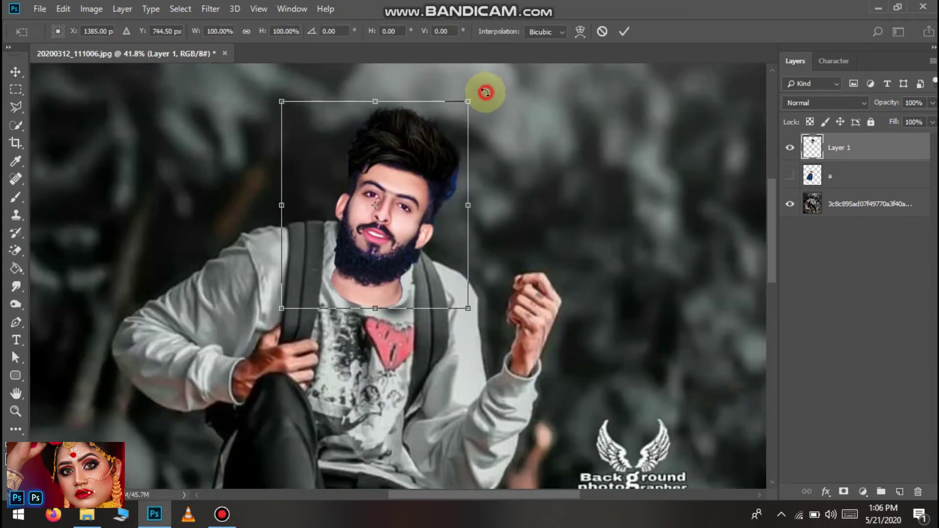
left_click_drag(485, 92, 476, 84)
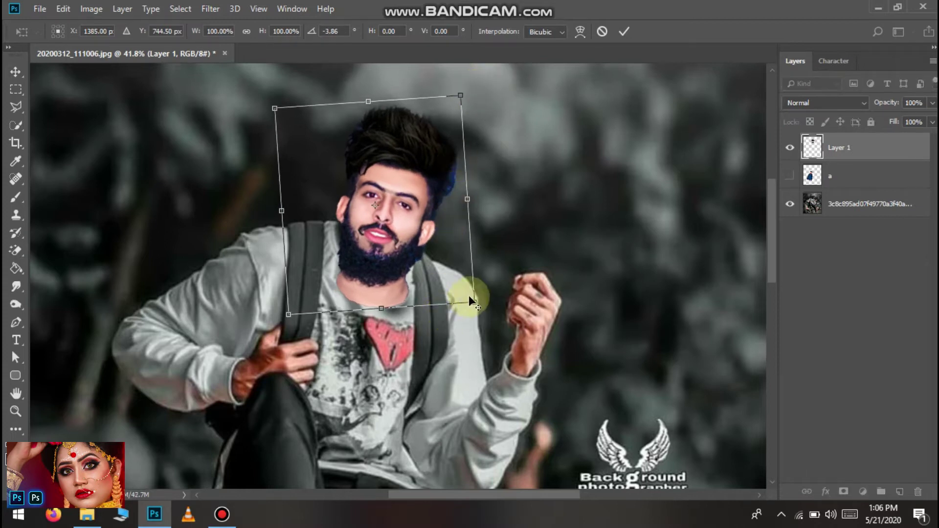
left_click_drag(474, 299, 478, 302)
left_click_drag(436, 248, 433, 244)
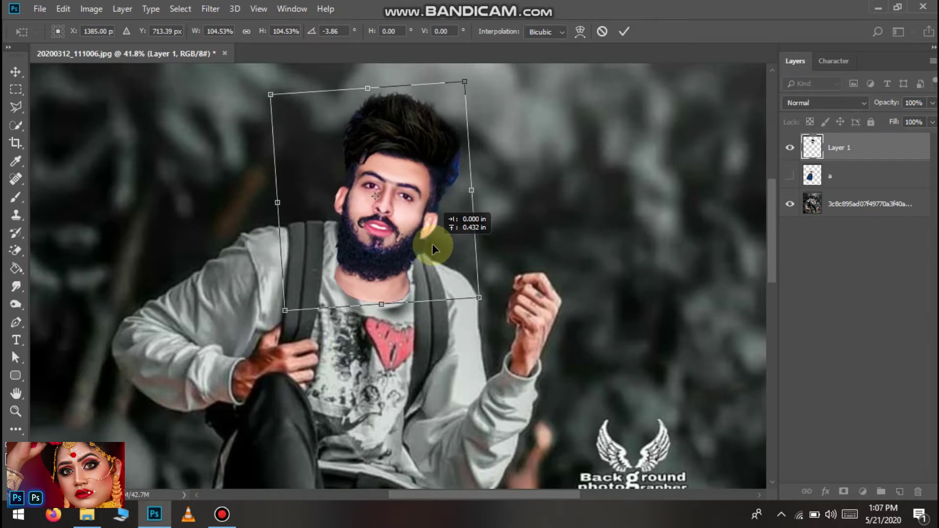
key("Return")
scroll(432, 244, "up", 3)
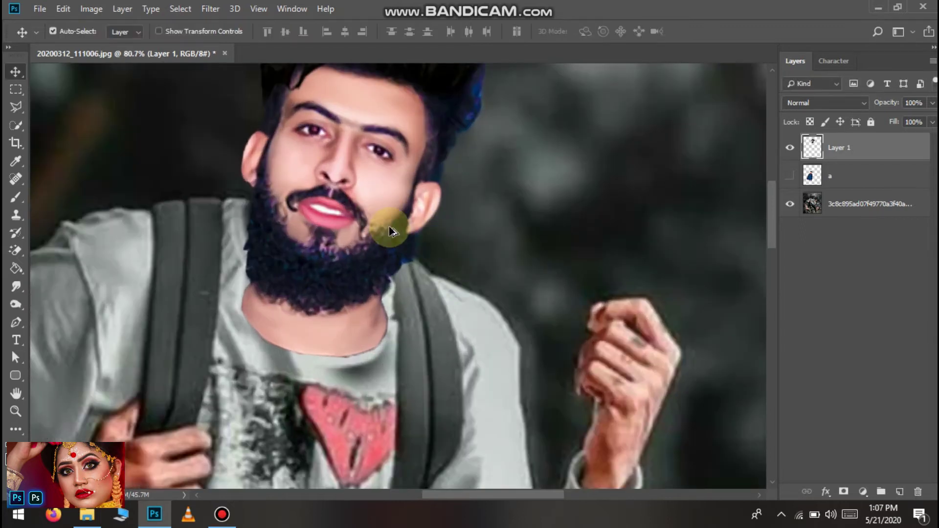
scroll(243, 225, "left", 1)
scroll(243, 227, "down", 2)
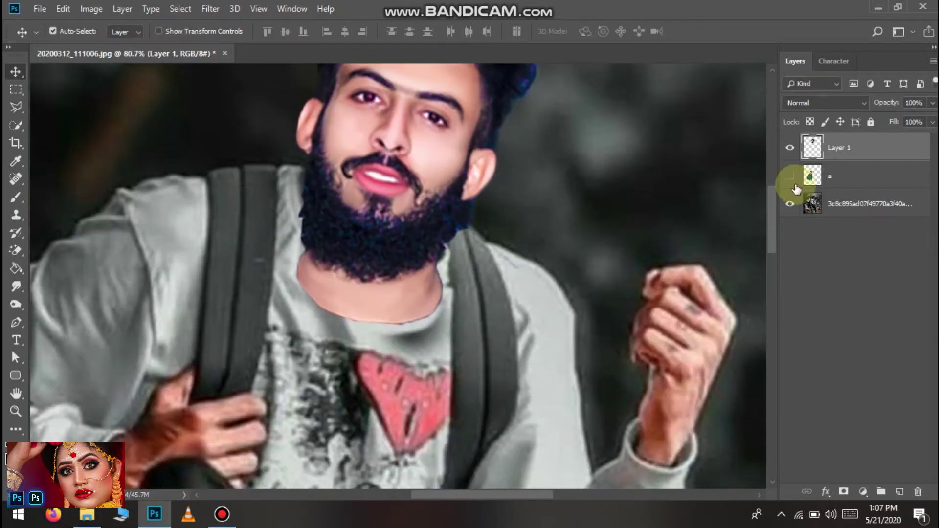
Add a layer mask to Layer 1 and paint black to hide the neck skin below the beard.
left_click(842, 492)
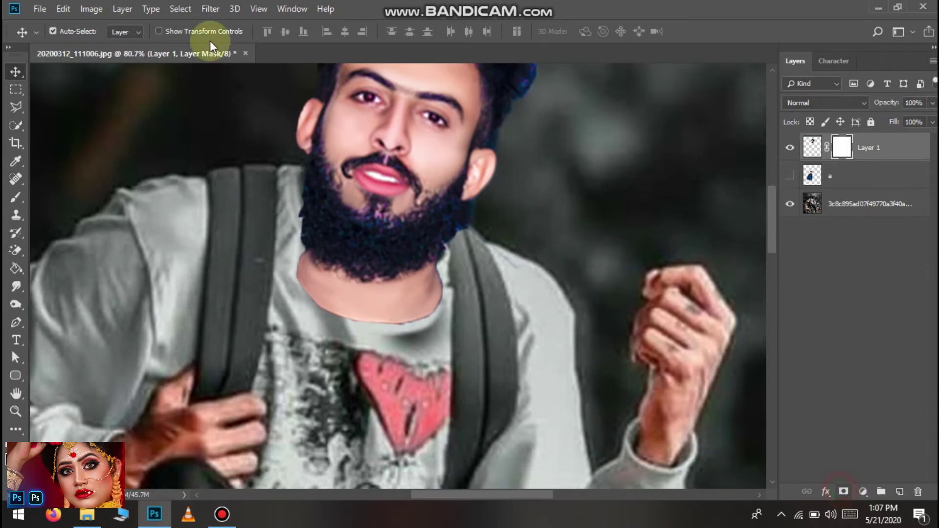
left_click(16, 198)
left_click(356, 262)
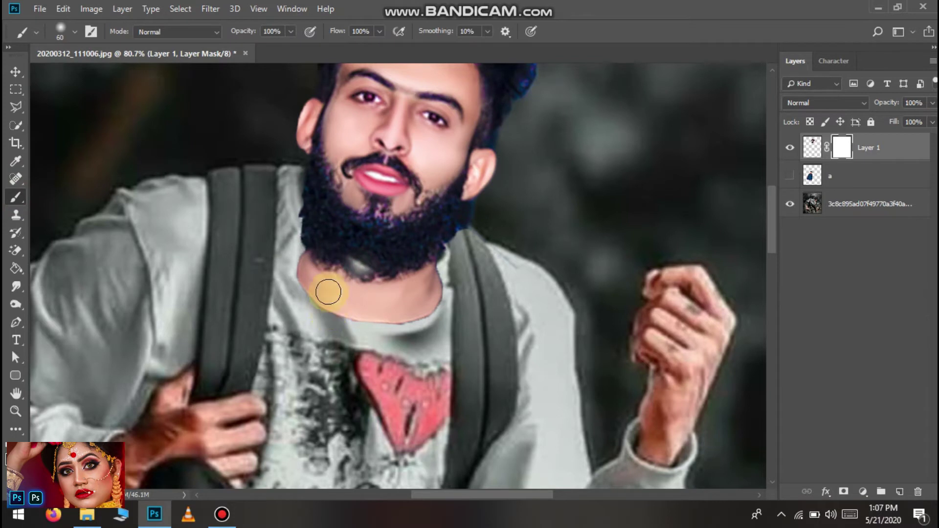
left_click_drag(374, 306, 316, 309)
mouse_move(305, 272)
left_mouse_down()
mouse_move(289, 248)
mouse_move(365, 287)
mouse_move(416, 281)
mouse_move(364, 327)
left_mouse_up()
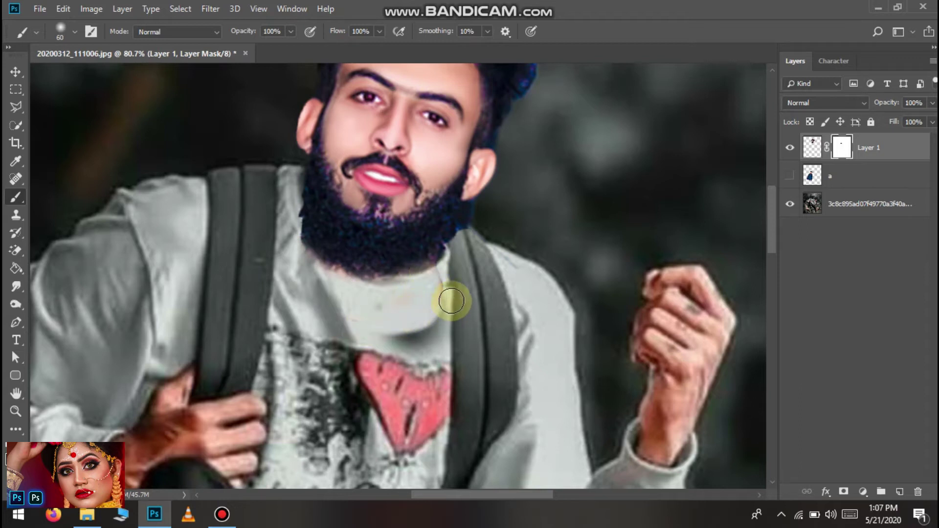
left_click_drag(329, 274, 338, 276)
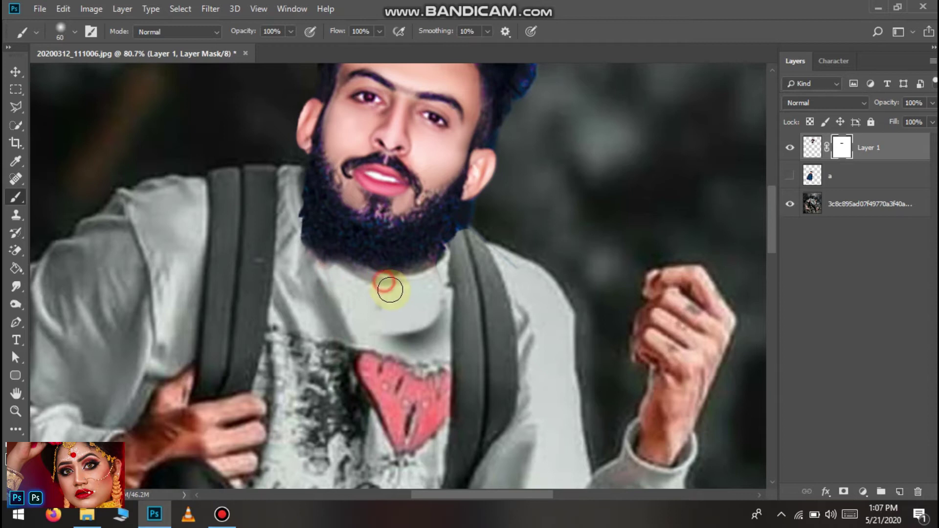
scroll(391, 291, "down", 3)
key("v")
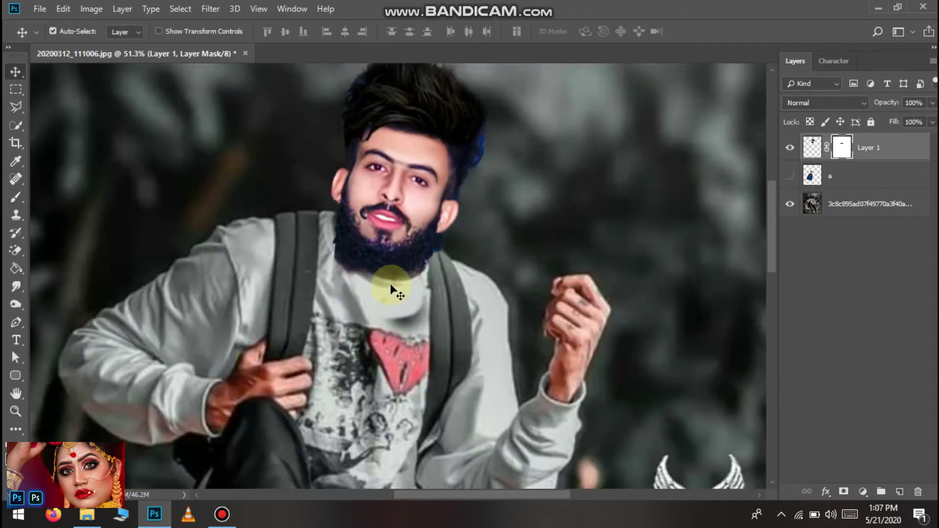
scroll(389, 292, "down", 2)
scroll(396, 195, "down", 1)
Nudge the head up and right, trying and then undoing a corner enlargement.
scroll(396, 191, "up", 3)
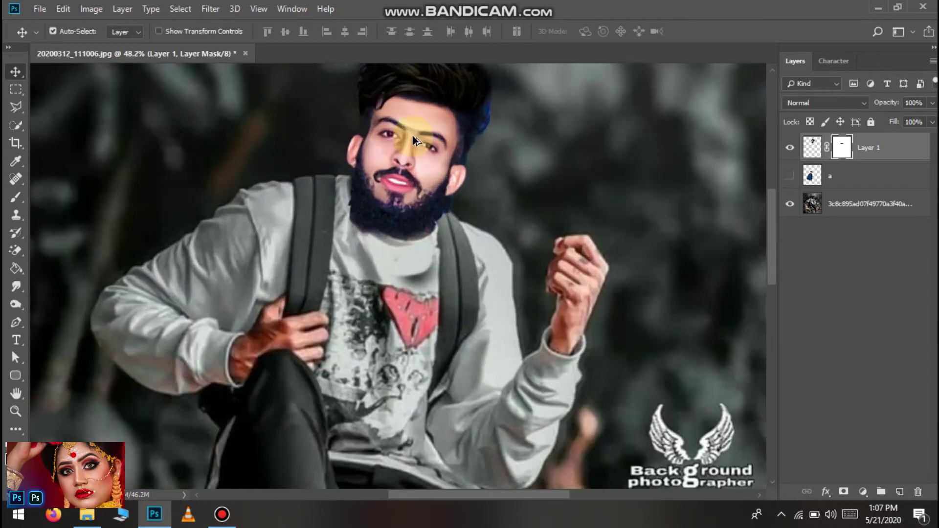
left_click_drag(415, 195, 421, 180)
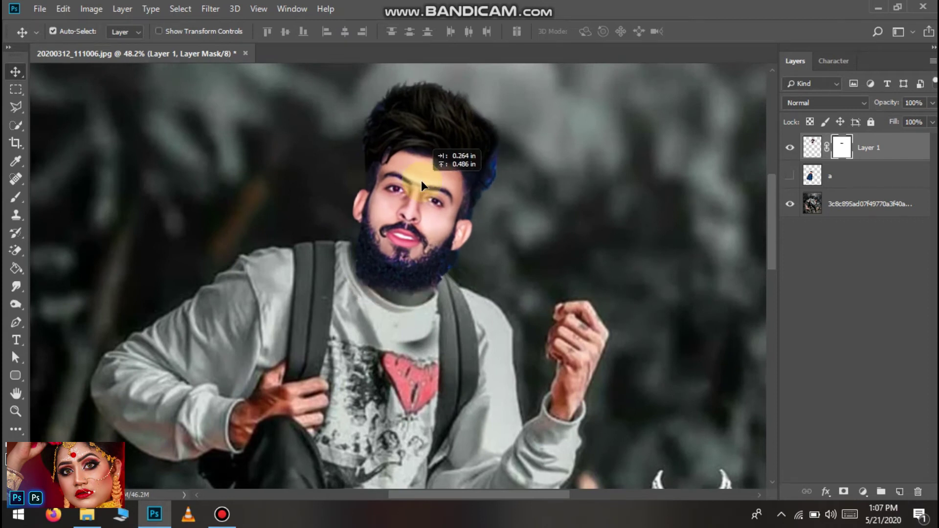
scroll(404, 250, "down", 3)
scroll(404, 253, "down", 3)
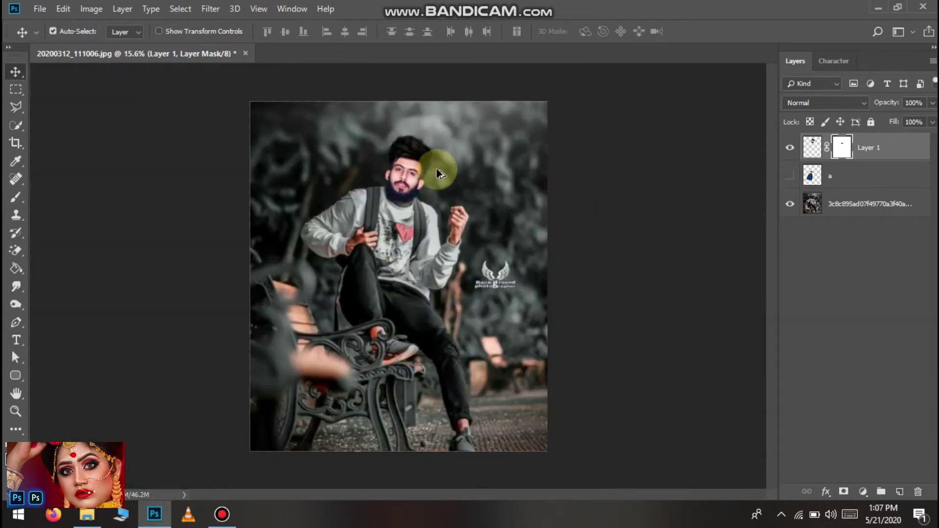
scroll(424, 153, "up", 3)
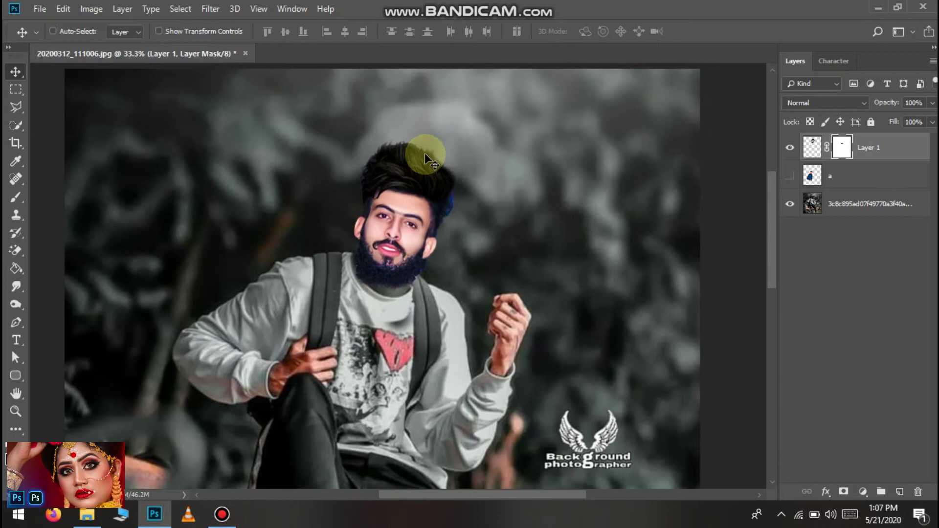
key("ctrl+t")
left_click_drag(461, 313, 463, 315)
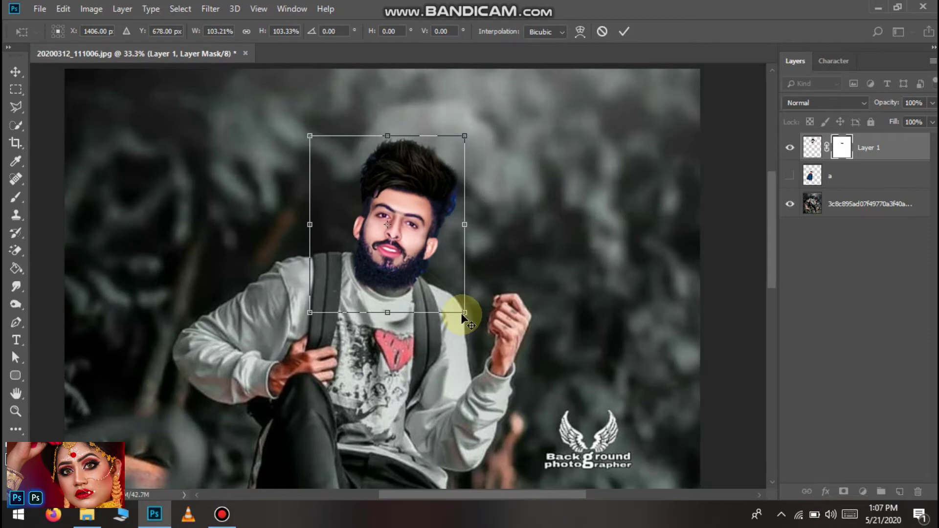
key("Return")
key("ctrl+z")
key("ctrl+z")
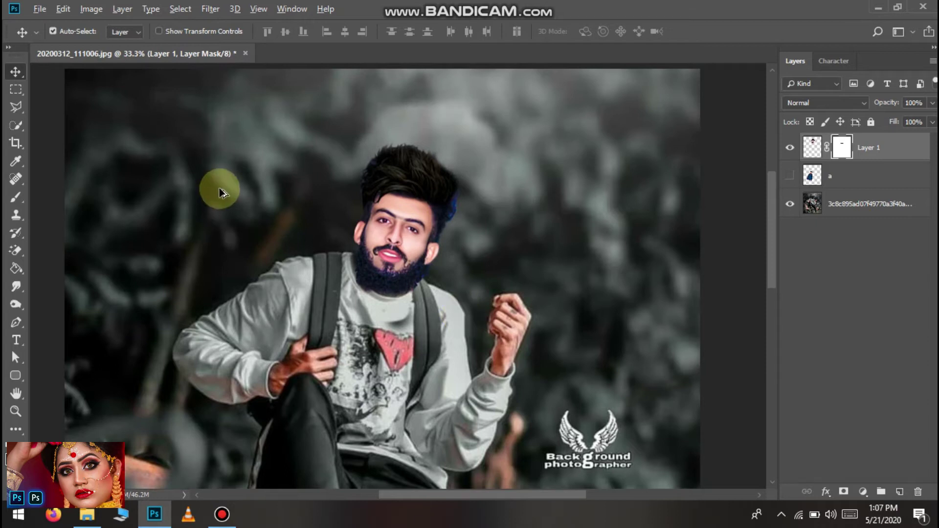
key("ctrl+0")
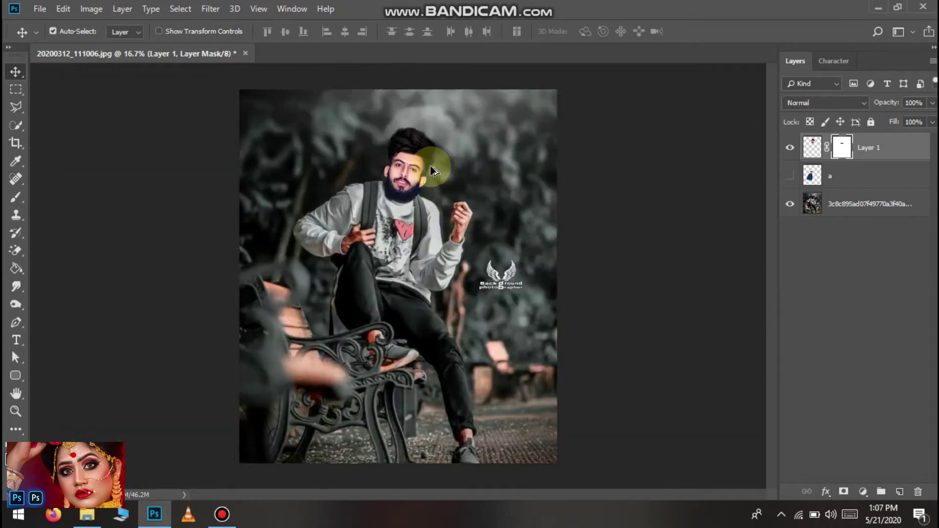
Stretch the head taller and enlarge it toward the lower left.
scroll(430, 230, "up", 3)
scroll(340, 154, "up", 1)
scroll(326, 155, "down", 1)
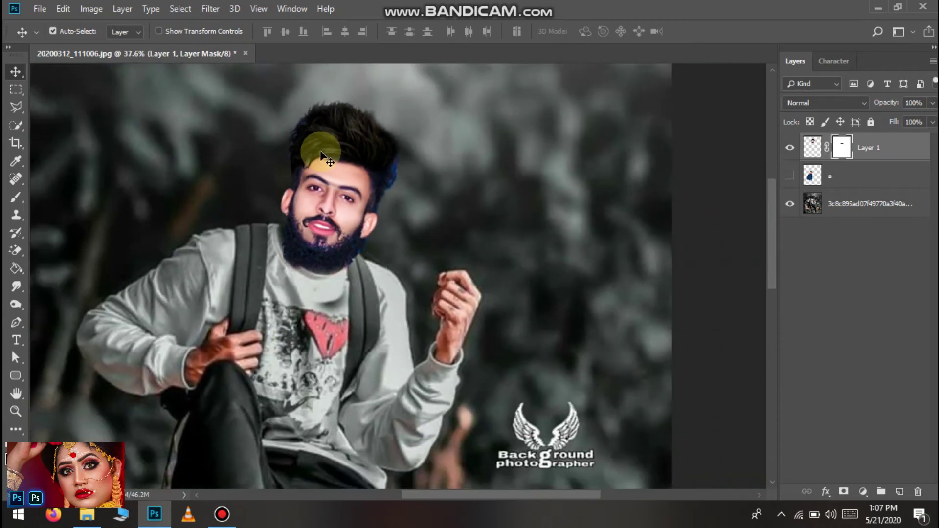
key("ctrl+t")
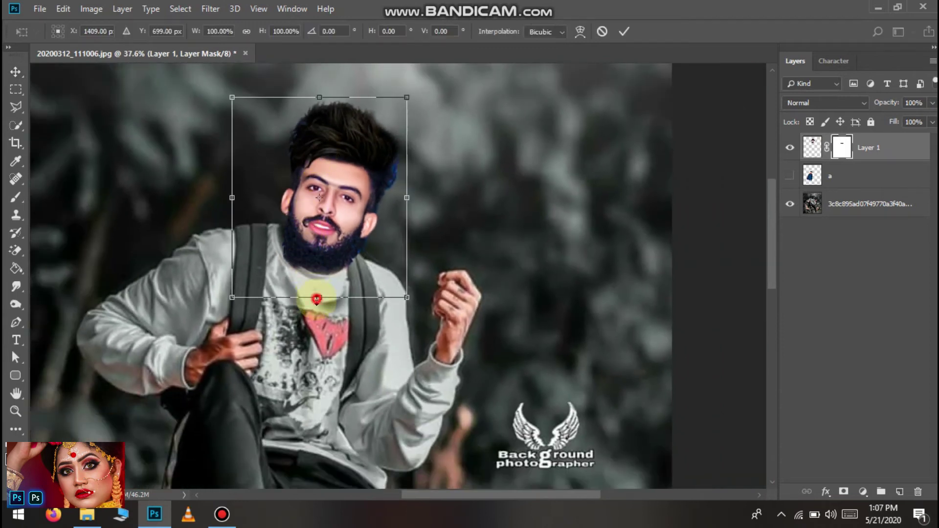
left_click_drag(316, 296, 317, 306)
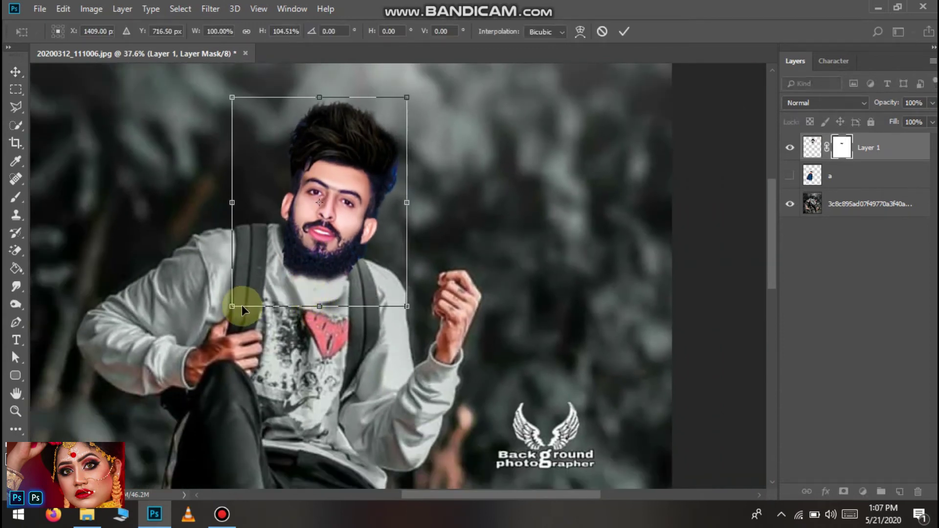
left_click_drag(232, 307, 222, 310)
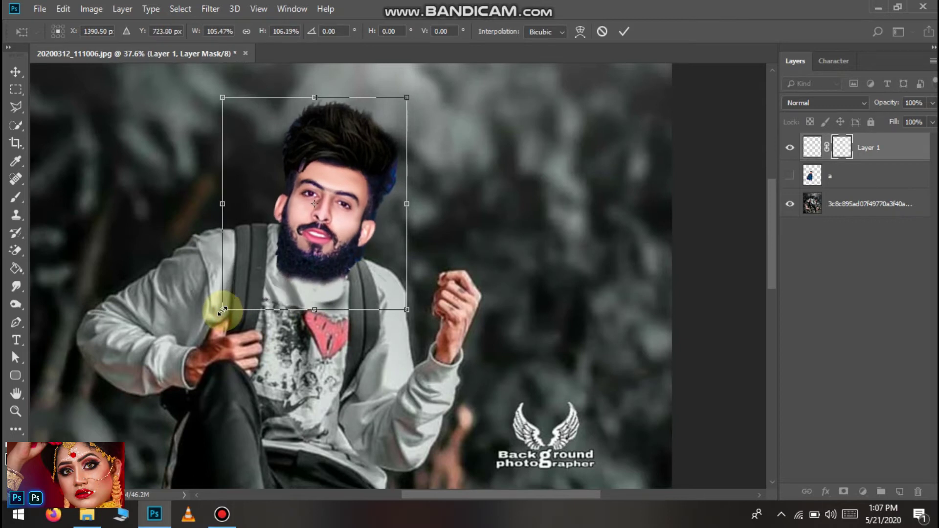
key("Return")
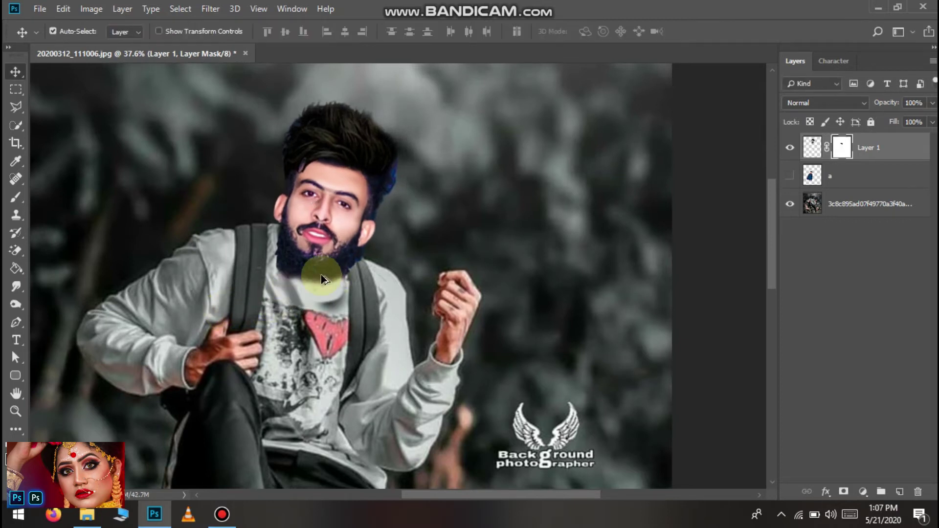
Enlarge the head once more toward the upper right and apply it.
scroll(313, 269, "down", 2)
scroll(315, 241, "down", 1)
scroll(344, 202, "up", 2)
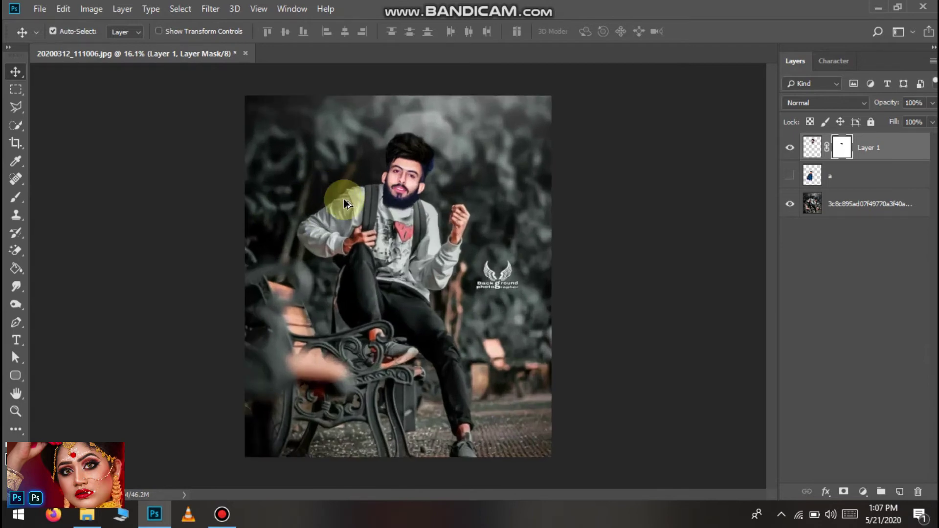
scroll(386, 180, "up", 1)
key("ctrl+t")
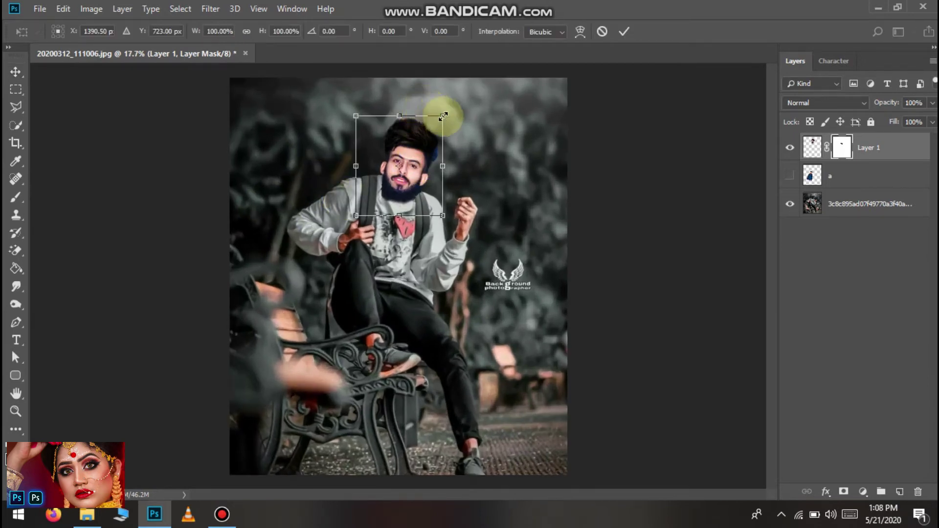
left_click_drag(443, 115, 449, 105)
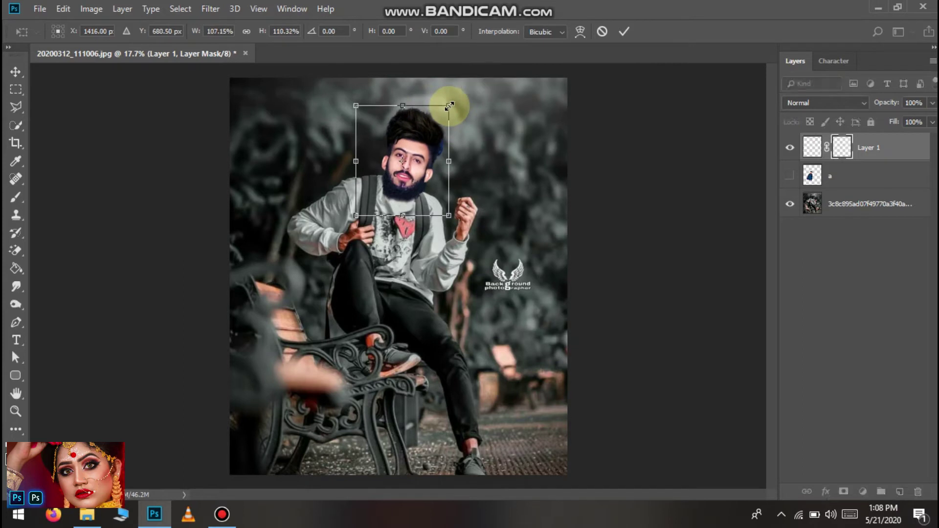
key("Return")
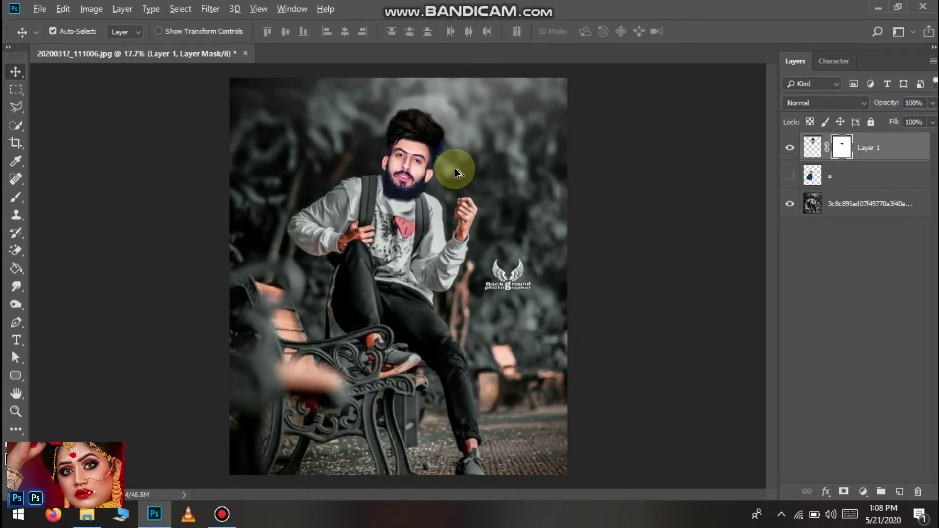
Shift the pasted head slightly up and left.
scroll(455, 171, "up", 2)
scroll(426, 151, "up", 2)
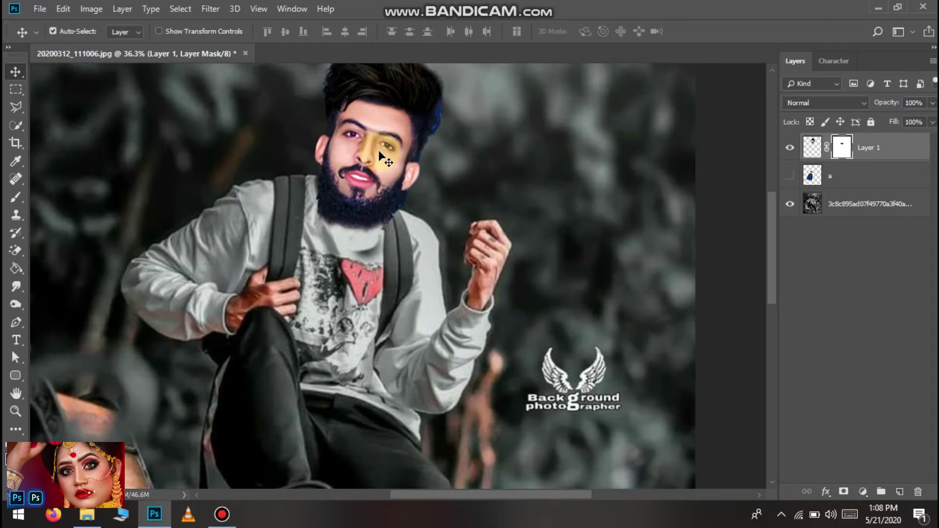
scroll(374, 149, "down", 1)
scroll(352, 149, "down", 1)
scroll(344, 148, "up", 1)
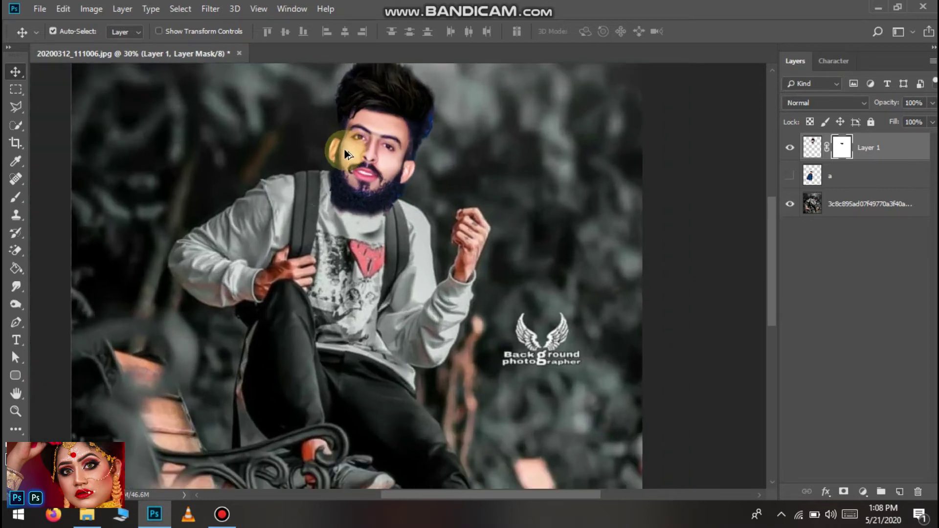
scroll(344, 149, "up", 1)
left_click_drag(350, 147, 348, 142)
Move the head up and right so the beard rests over the sweatshirt collar.
scroll(348, 141, "down", 3)
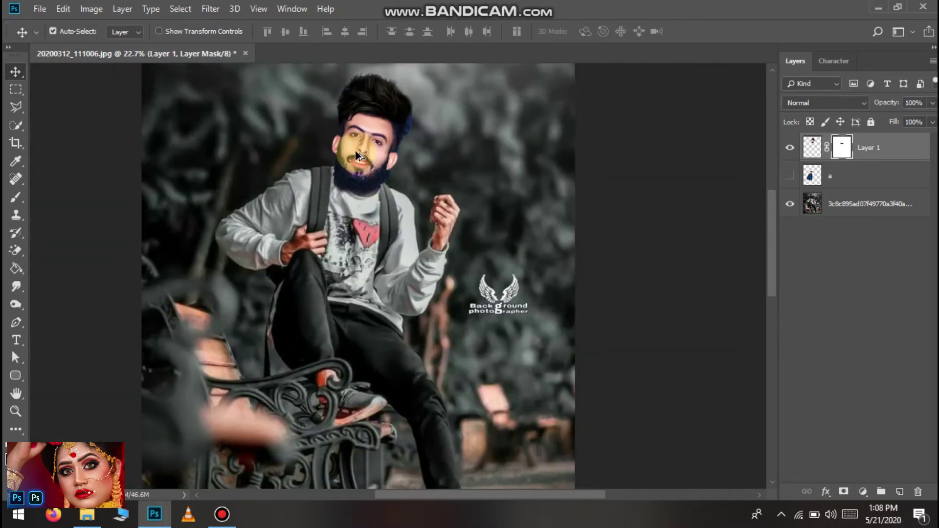
scroll(506, 265, "down", 1)
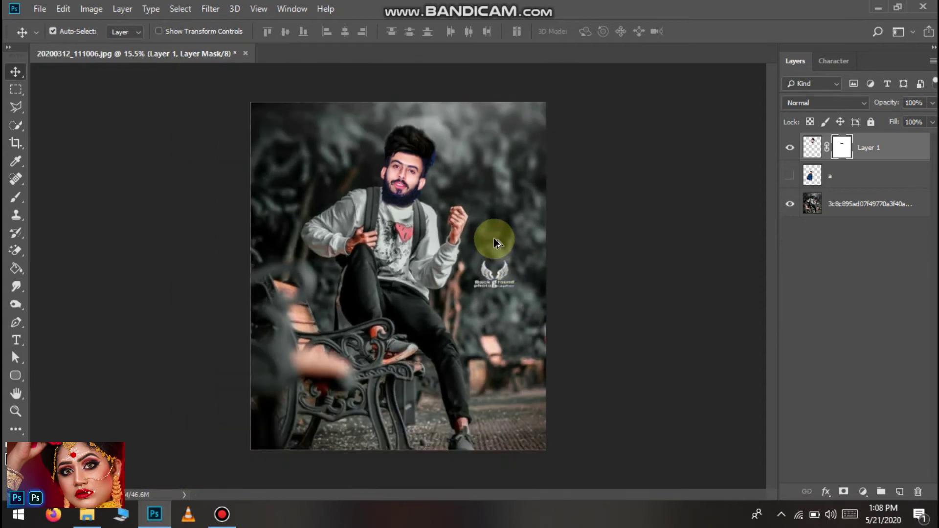
scroll(491, 230, "up", 2)
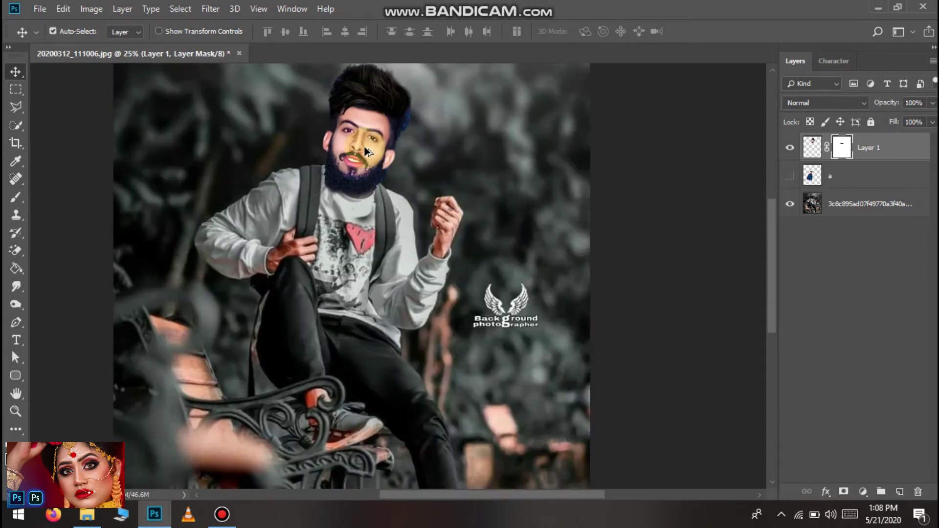
scroll(357, 156, "up", 4)
scroll(363, 154, "down", 1)
scroll(361, 147, "down", 1)
scroll(362, 149, "down", 1)
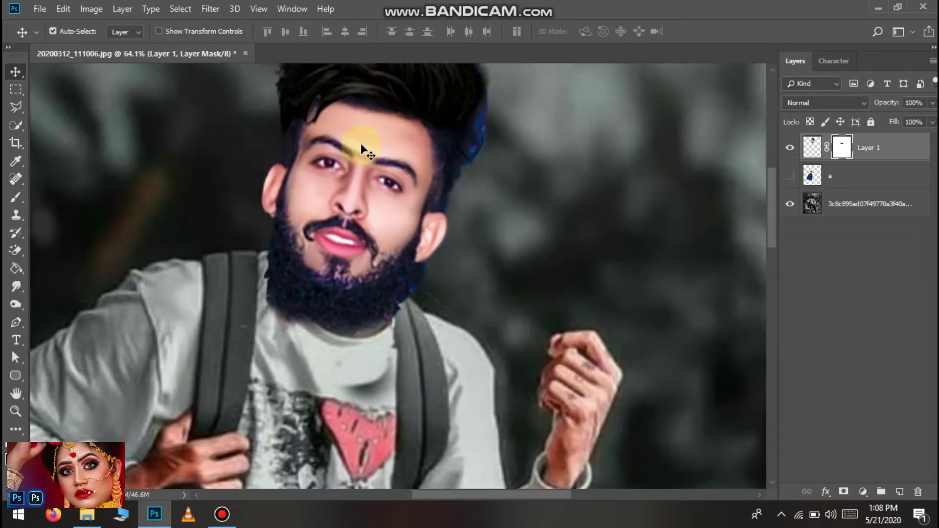
scroll(361, 150, "down", 1)
scroll(362, 148, "down", 1)
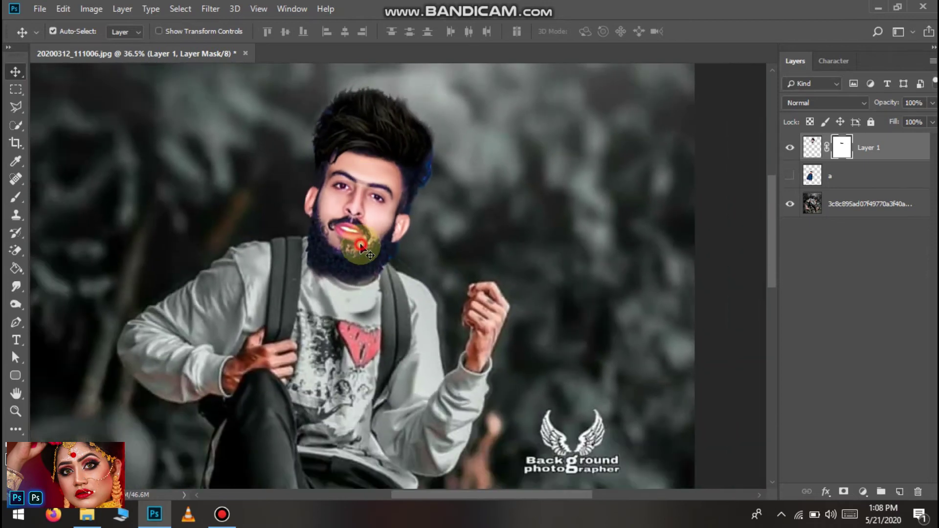
left_click_drag(360, 245, 367, 239)
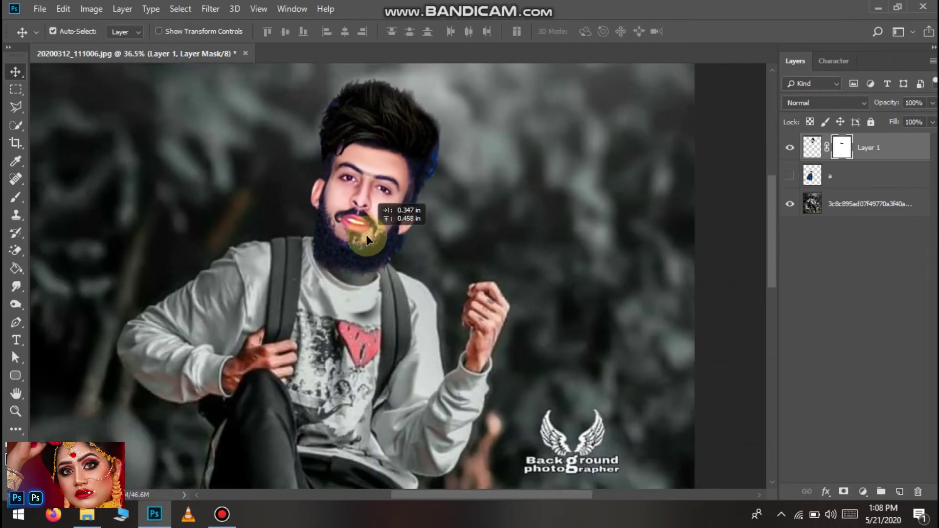
scroll(367, 240, "down", 2)
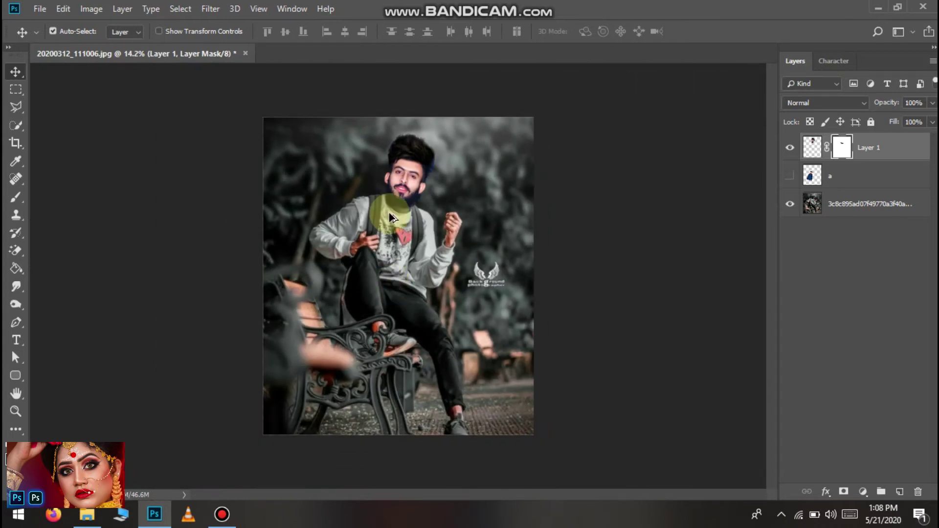
scroll(389, 98, "up", 2)
scroll(415, 147, "up", 2)
scroll(420, 139, "up", 2)
scroll(384, 216, "down", 1)
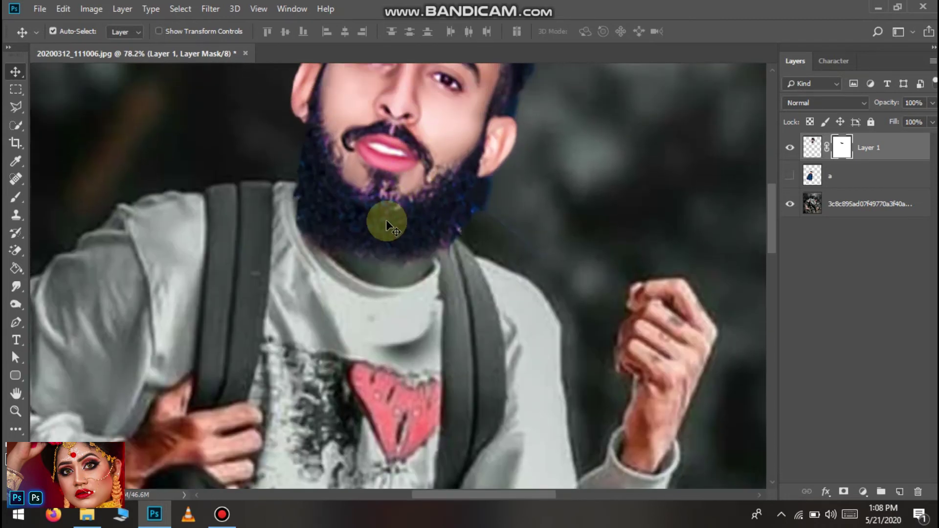
scroll(384, 216, "up", 2)
scroll(384, 227, "up", 1)
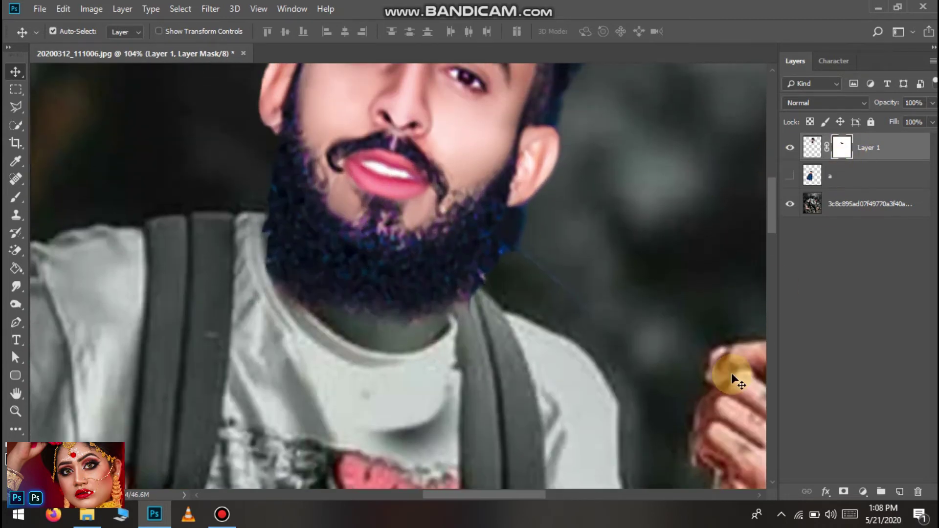
Brush Layer 1's mask along the beard's lower edge and jawline to blend into the collar.
left_click(16, 197)
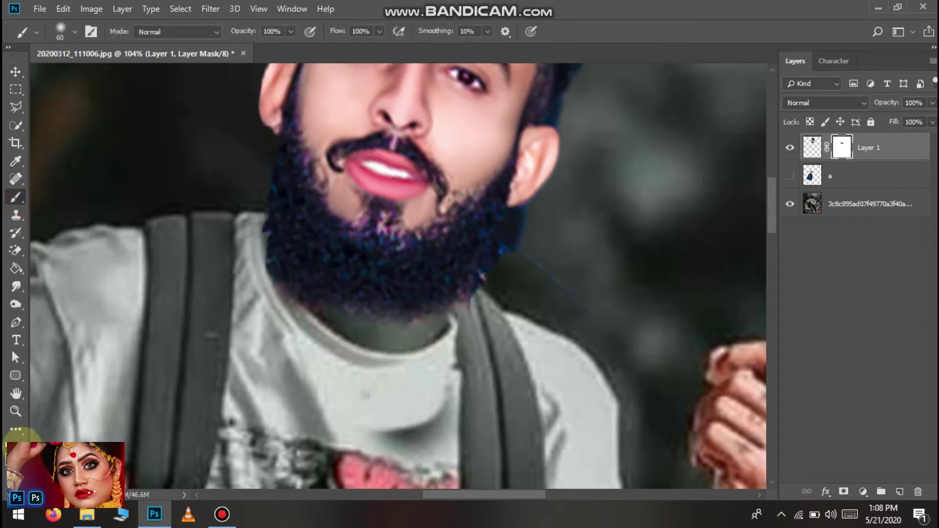
left_click_drag(430, 318, 367, 319)
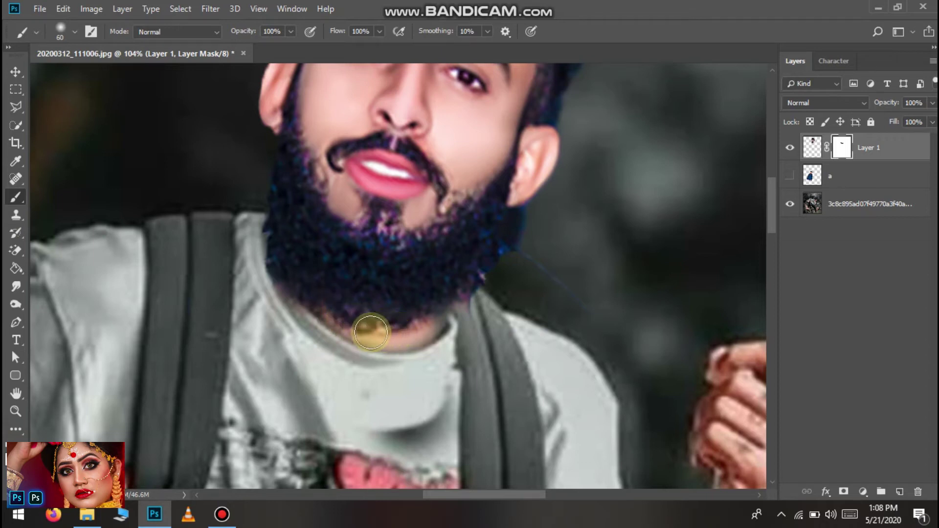
mouse_move(440, 308)
left_mouse_down()
mouse_move(429, 324)
mouse_move(382, 334)
mouse_move(308, 280)
left_mouse_up()
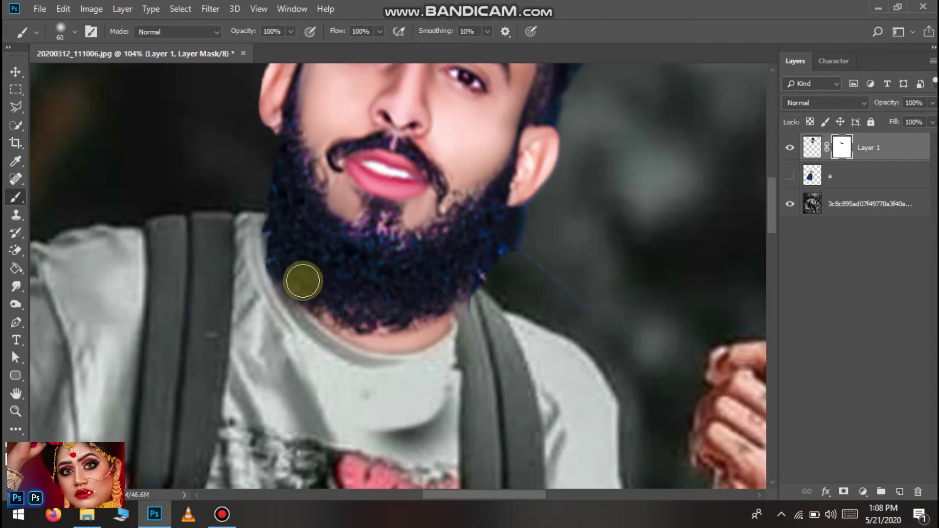
mouse_move(303, 281)
left_mouse_down()
mouse_move(359, 326)
mouse_move(430, 317)
left_mouse_up()
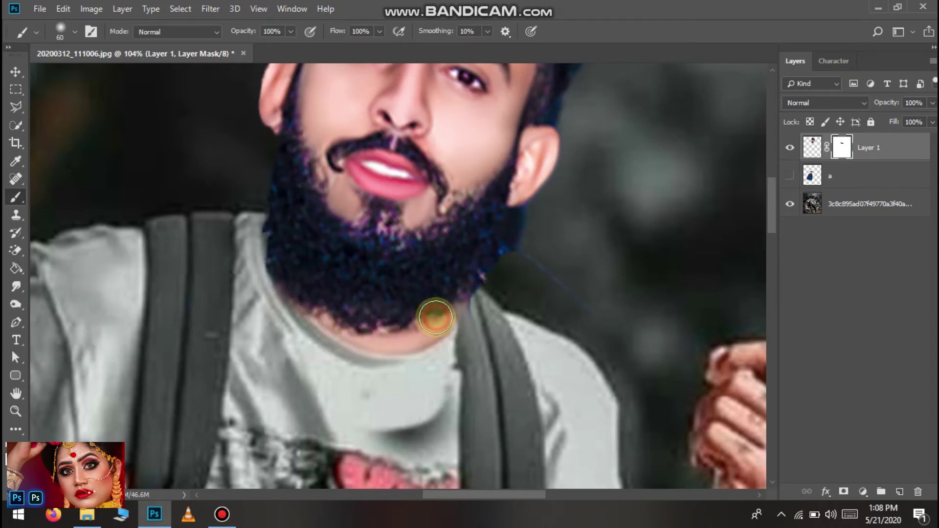
scroll(435, 317, "down", 2)
scroll(435, 315, "down", 2)
scroll(435, 313, "down", 1)
scroll(437, 309, "down", 2)
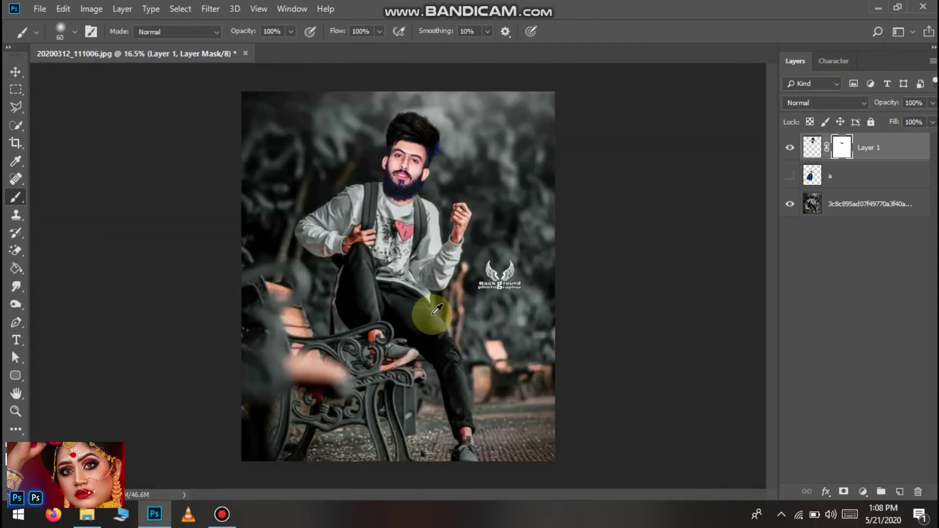
Nudge the head layer one pixel left with the Move tool so it sits naturally on the sweatshirt.
key("v")
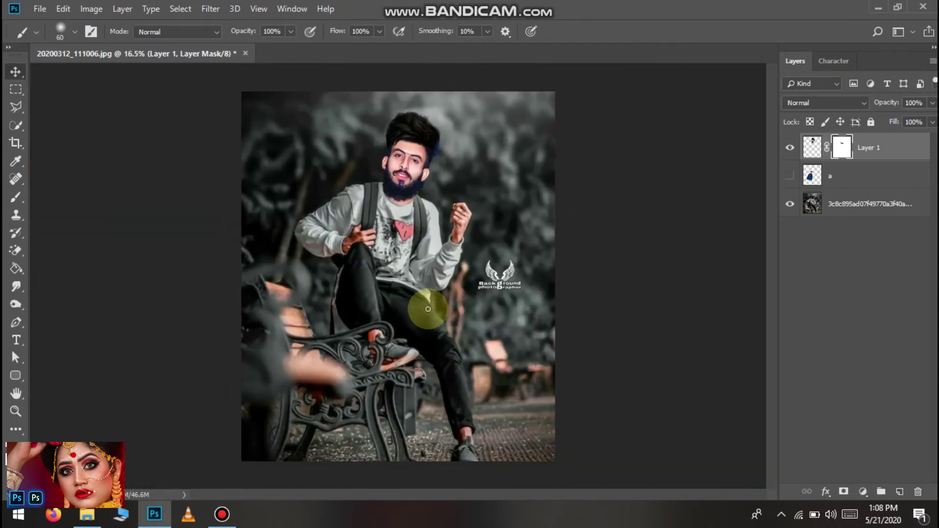
scroll(430, 186, "down", 1)
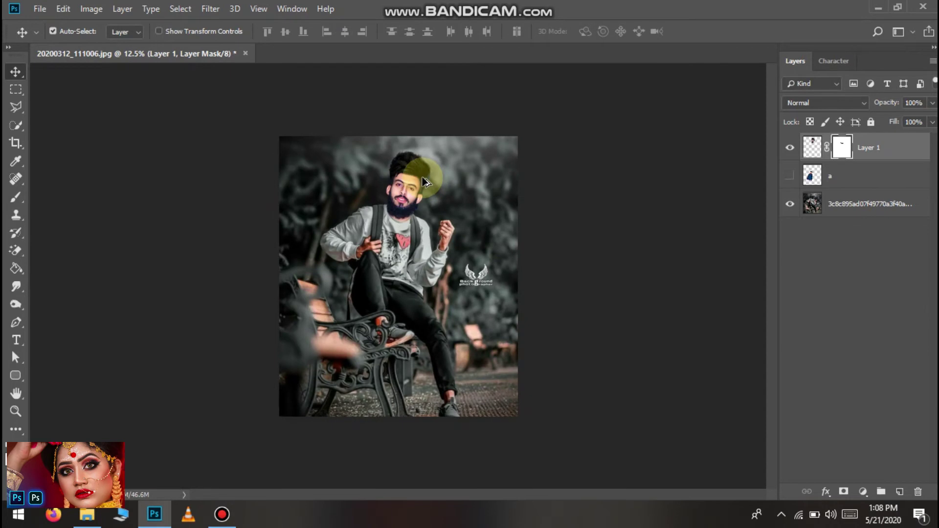
key("ctrl+plus")
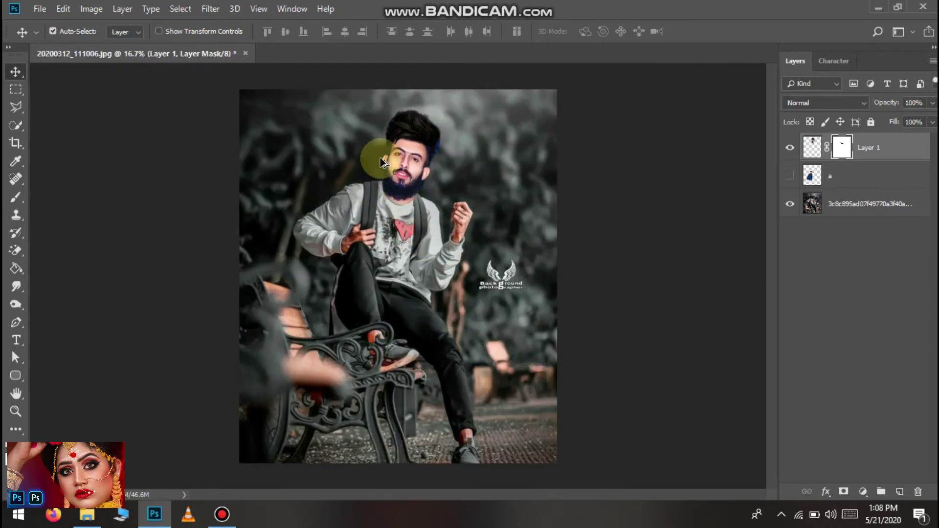
scroll(394, 143, "up", 2)
scroll(410, 154, "down", 1)
scroll(415, 156, "down", 1)
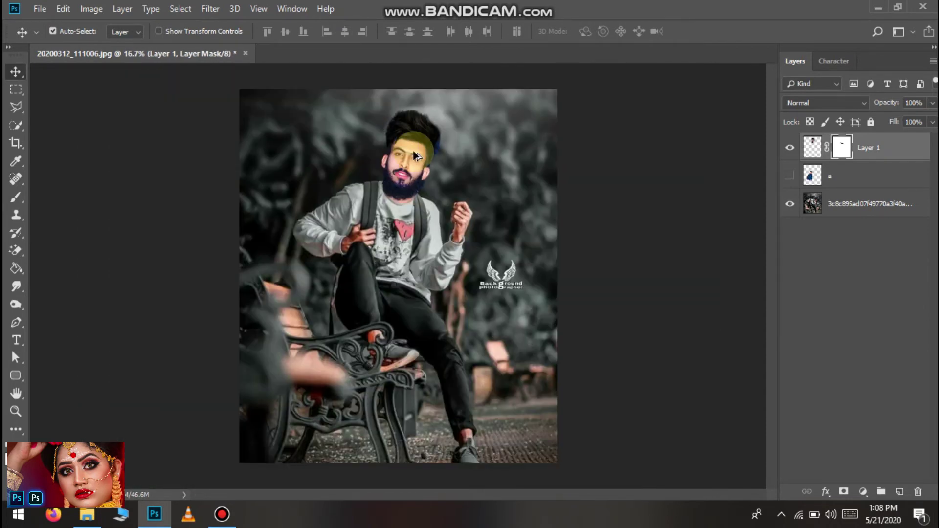
scroll(414, 155, "up", 1)
scroll(410, 133, "up", 2)
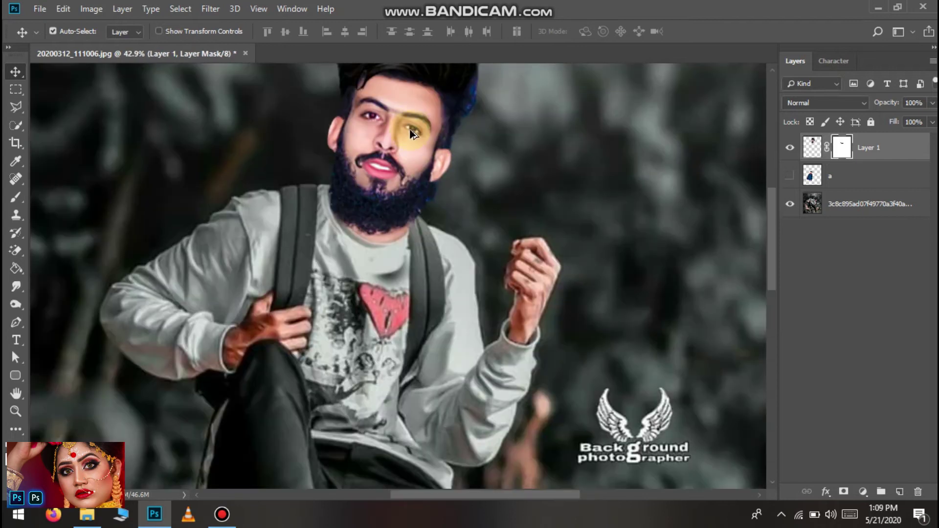
scroll(411, 133, "down", 1)
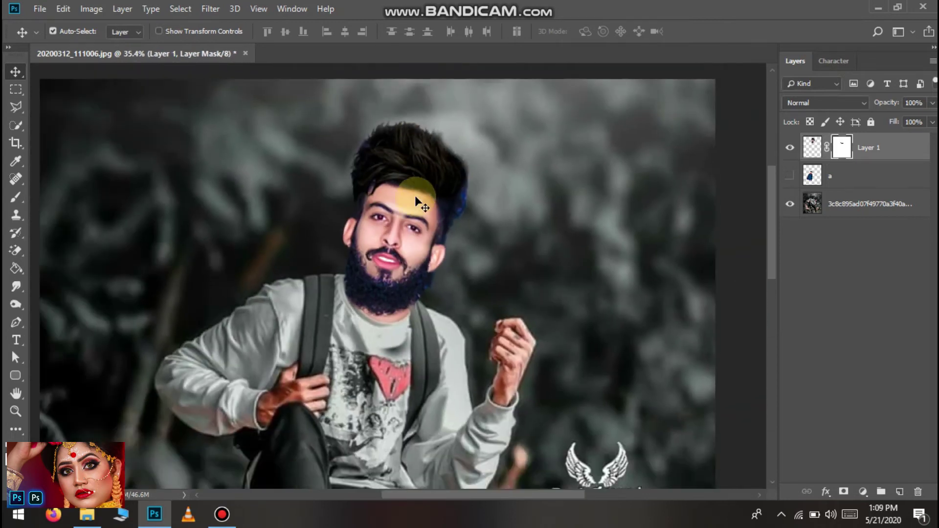
left_click_drag(415, 214, 414, 214)
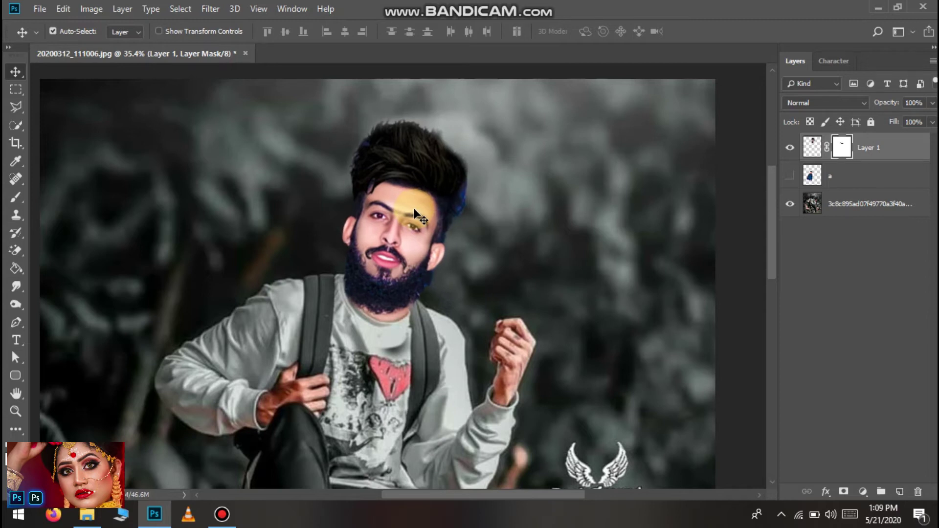
scroll(387, 267, "down", 2, "alt")
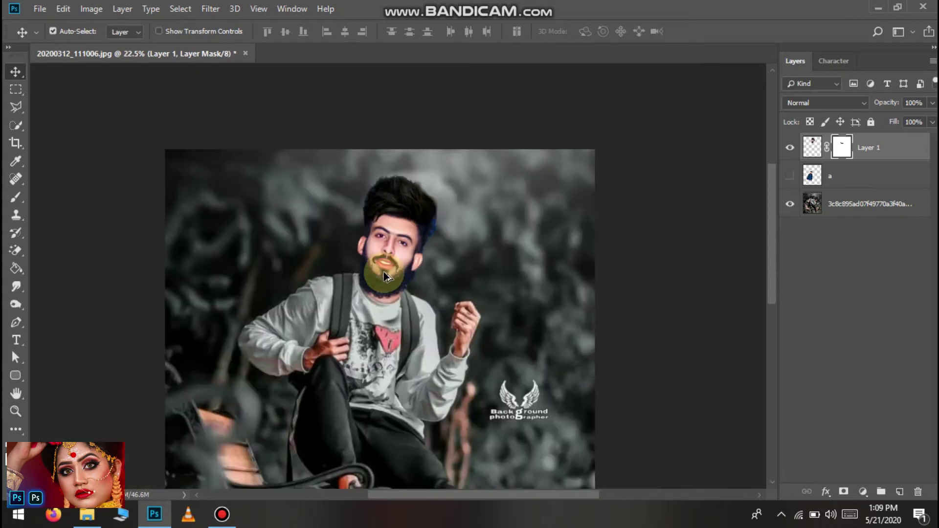
scroll(388, 268, "down", 2, "alt")
scroll(404, 220, "up", 2, "alt")
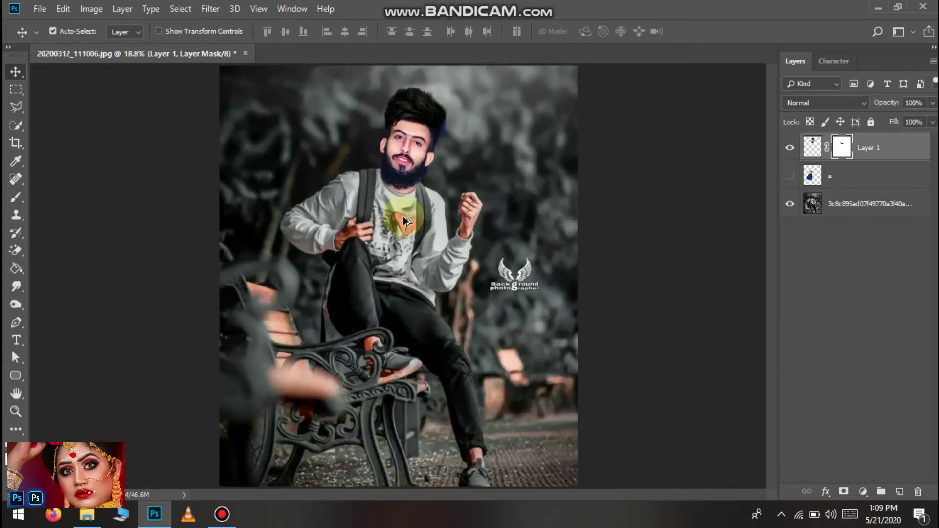
scroll(394, 101, "up", 3, "alt")
scroll(394, 101, "up", 2, "alt")
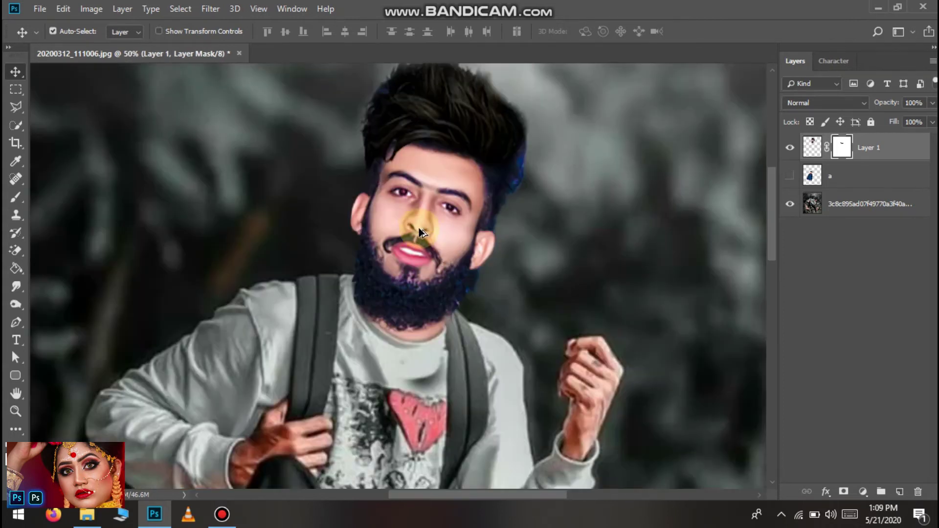
scroll(424, 239, "down", 3, "alt")
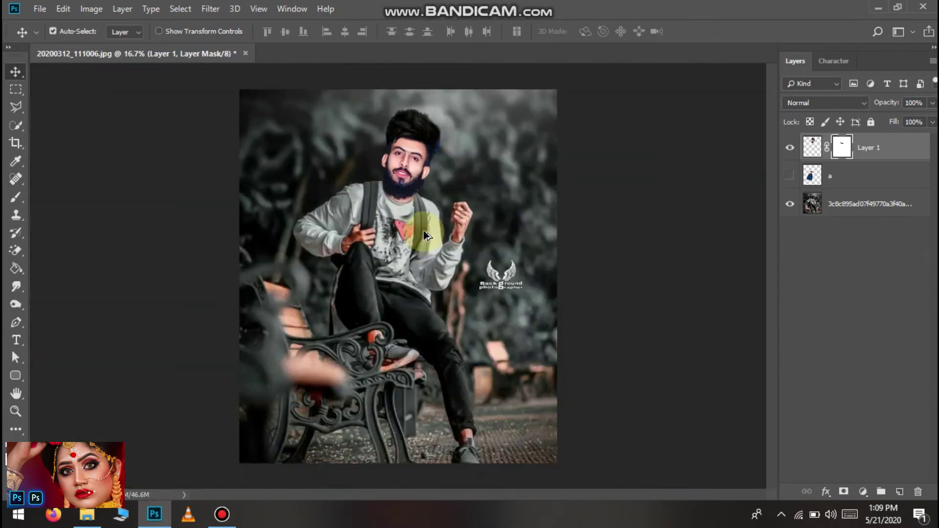
scroll(413, 151, "up", 1, "alt")
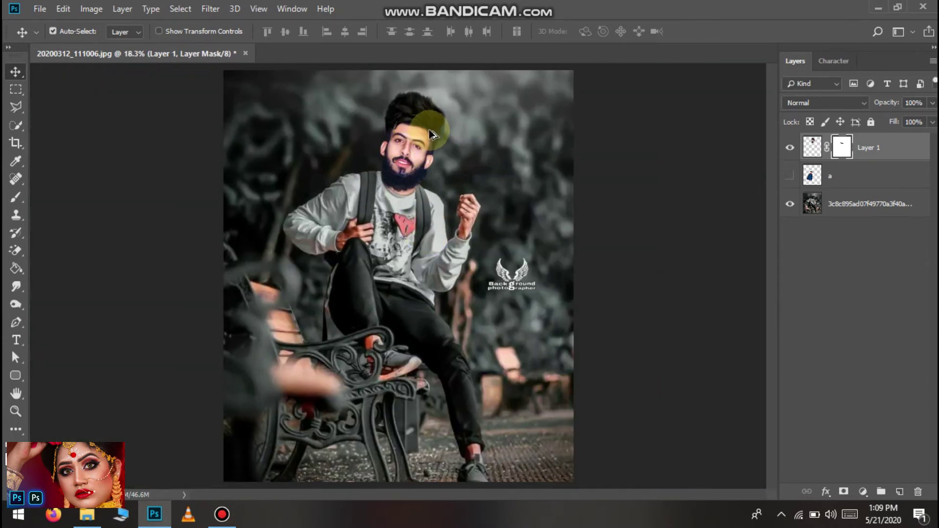
Zoom in on the chin and brush Layer 1's mask along the beard's lower edge.
scroll(430, 147, "up", 1, "alt")
scroll(430, 176, "up", 1, "alt")
scroll(342, 161, "up", 1, "alt")
scroll(338, 259, "up", 2, "alt")
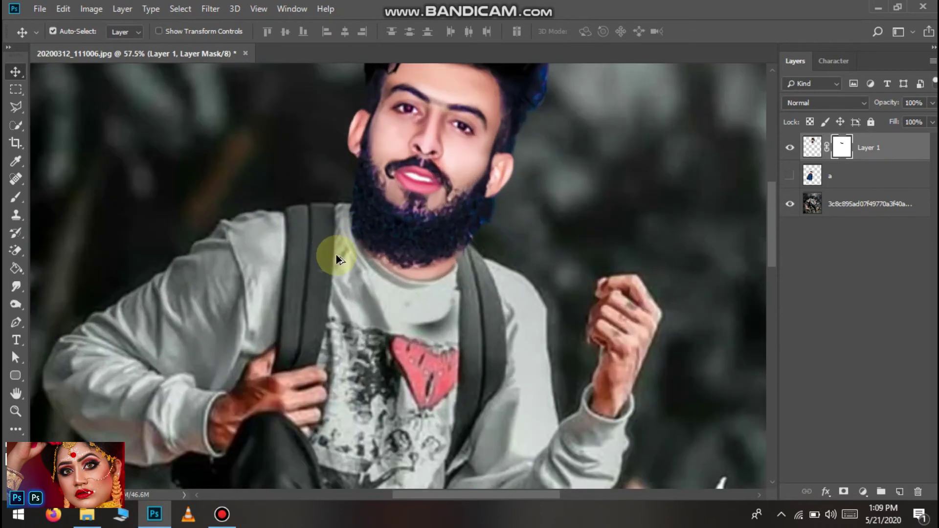
scroll(425, 251, "up", 1, "alt")
scroll(425, 251, "up", 1, "alt")
scroll(425, 252, "up", 1, "alt")
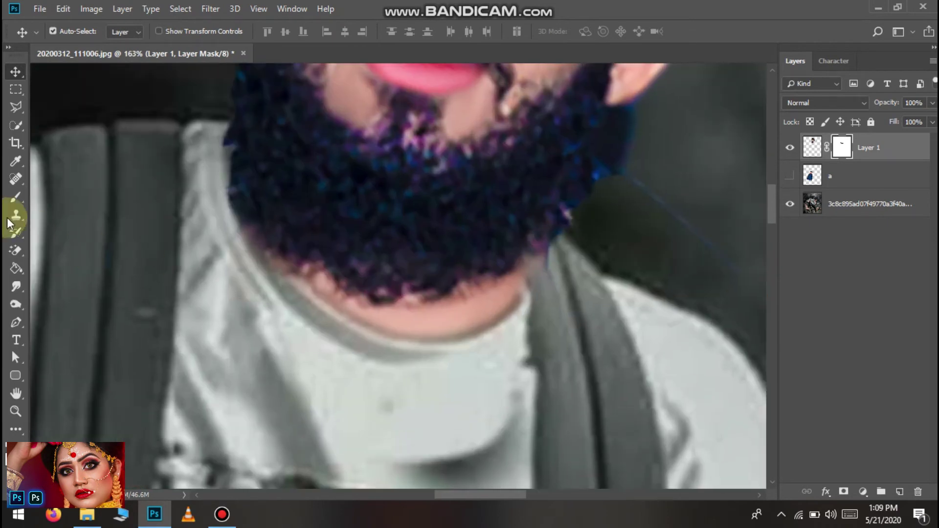
left_click(15, 197)
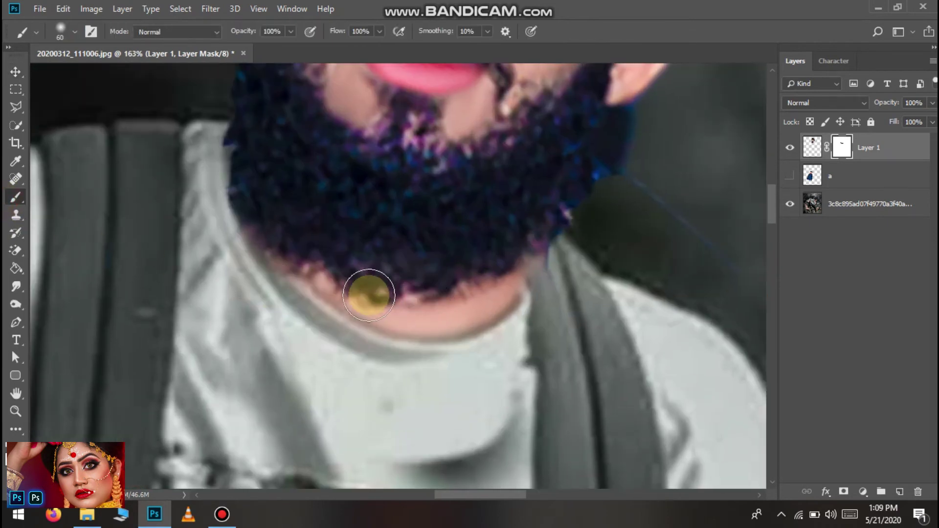
left_click(346, 279)
mouse_move(368, 299)
left_mouse_down()
mouse_move(404, 310)
mouse_move(491, 290)
mouse_move(419, 314)
left_mouse_up()
Zoom back out and duplicate Layer 1 as Layer 1 copy.
scroll(419, 294, "down", 5)
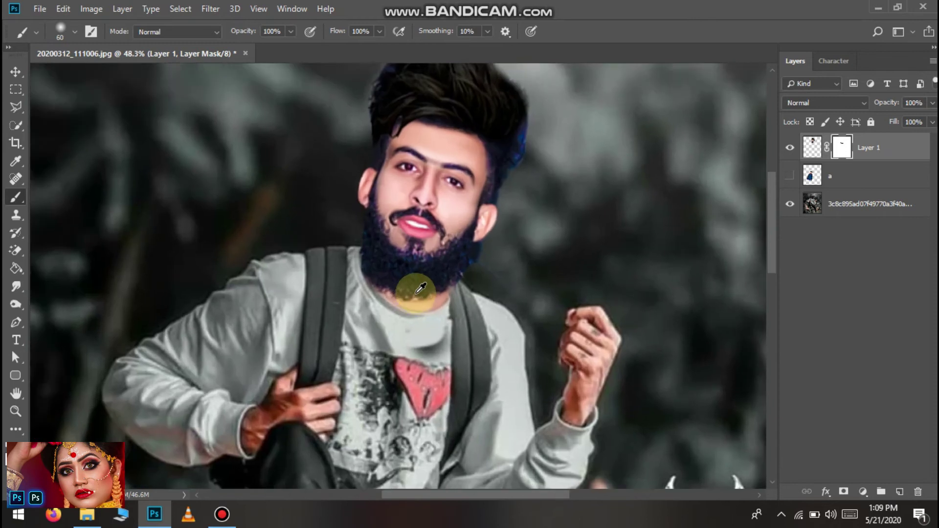
scroll(420, 288, "down", 4)
left_click_drag(862, 147, 901, 490)
Merge Layer 1 with the background photo using Ctrl+E.
left_click(856, 177)
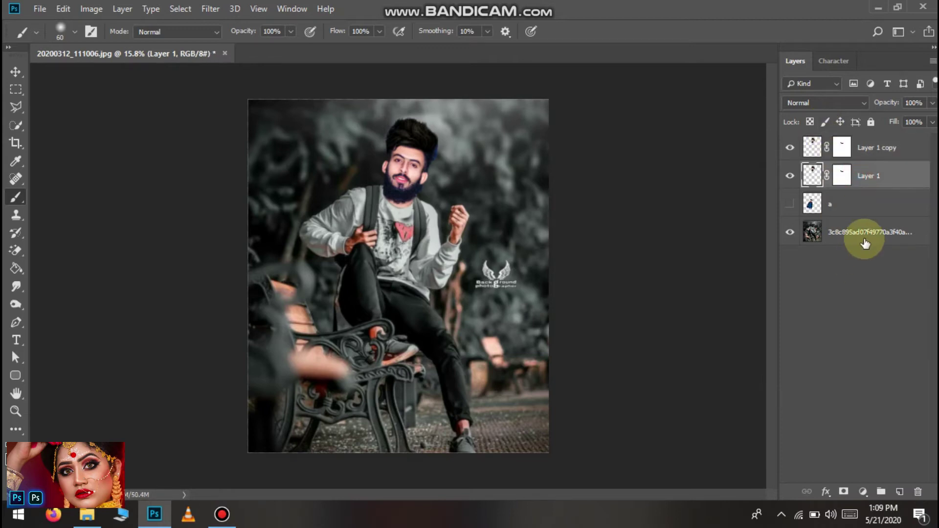
left_click(864, 233, "shift")
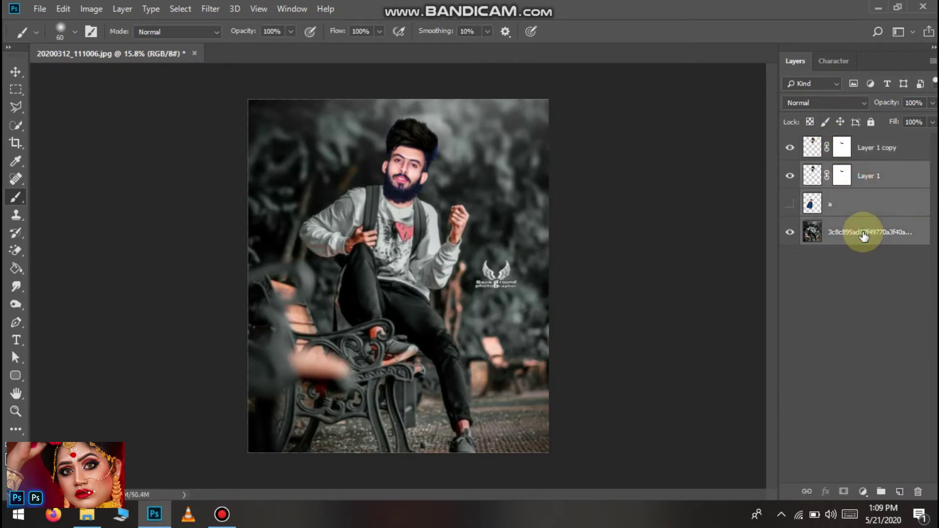
left_click(839, 206, "ctrl")
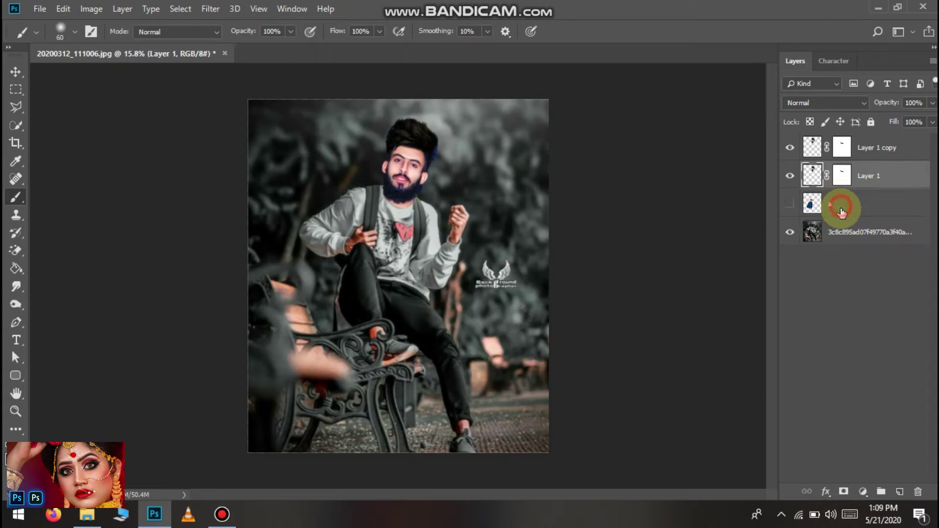
left_click(841, 234, "ctrl")
key("ctrl+e")
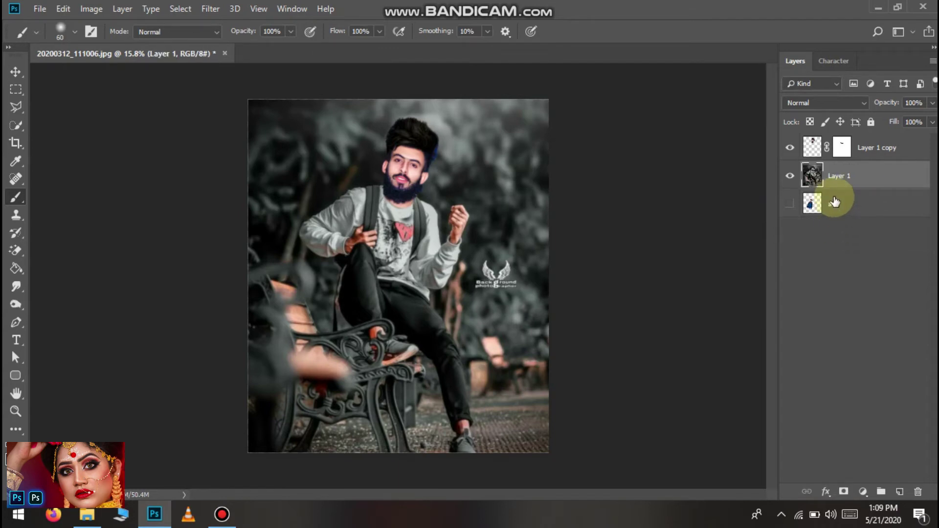
Hide Layer 1 copy, move it to the bottom of the stack, and reselect merged Layer 1.
left_click(791, 176)
left_click(788, 148)
left_click(788, 179)
left_click_drag(812, 146, 811, 206)
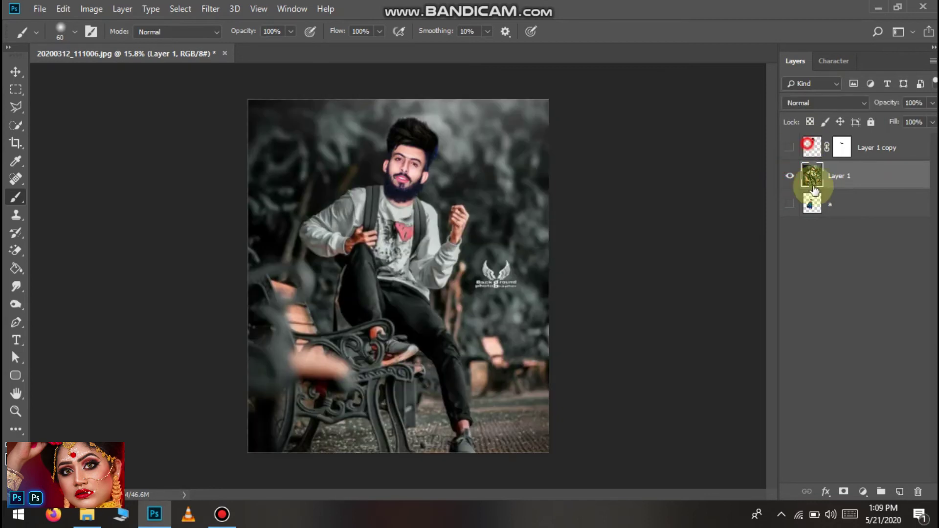
left_click(808, 146)
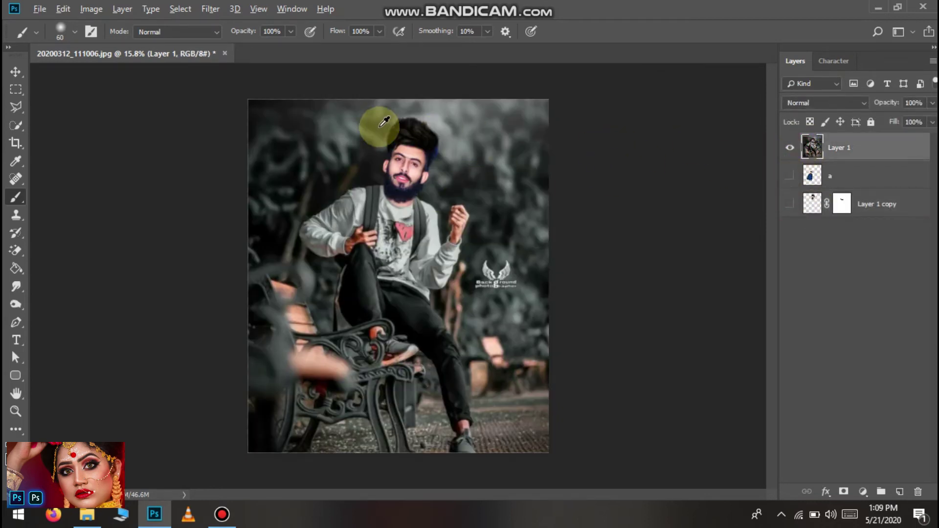
scroll(380, 122, "up", 3)
scroll(381, 122, "down", 3)
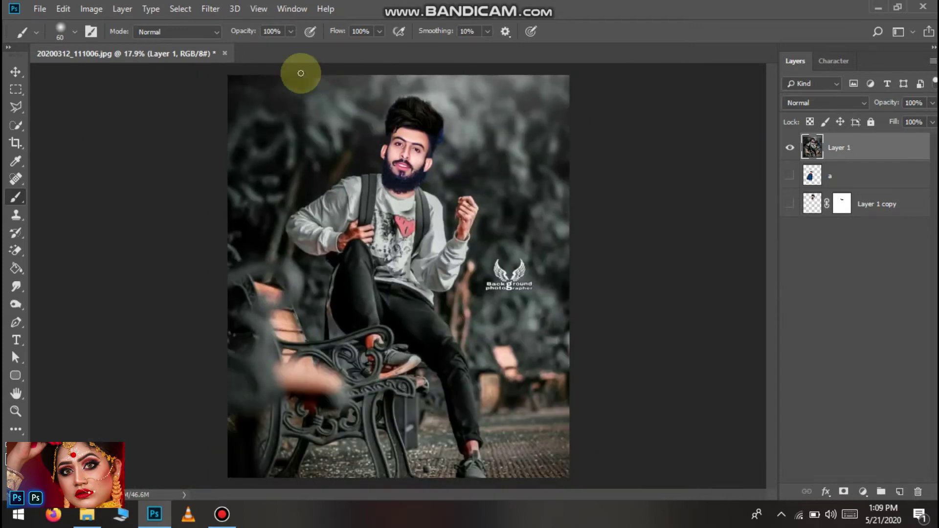
Apply the Camera Raw Filter to Layer 1 and set Exposure to +0.25.
left_click(203, 9)
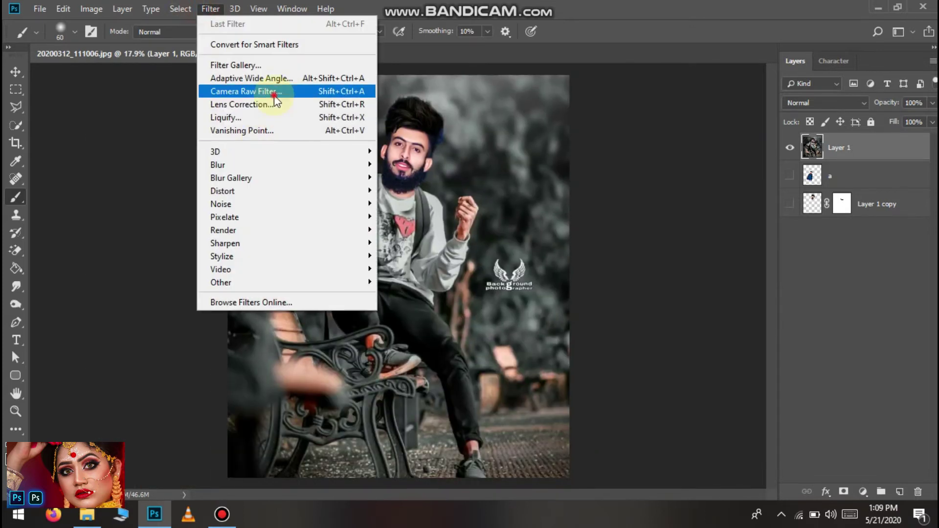
left_click(268, 94)
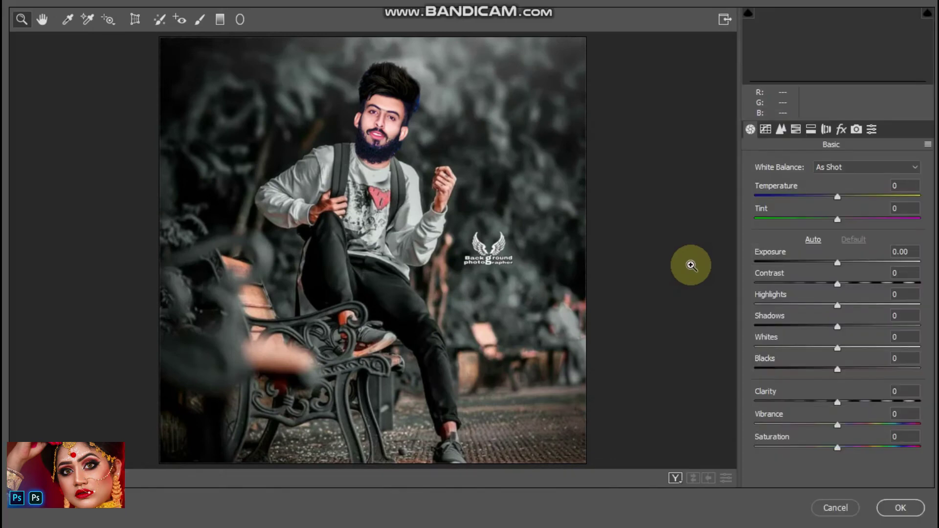
left_click(840, 263)
double_click(839, 263)
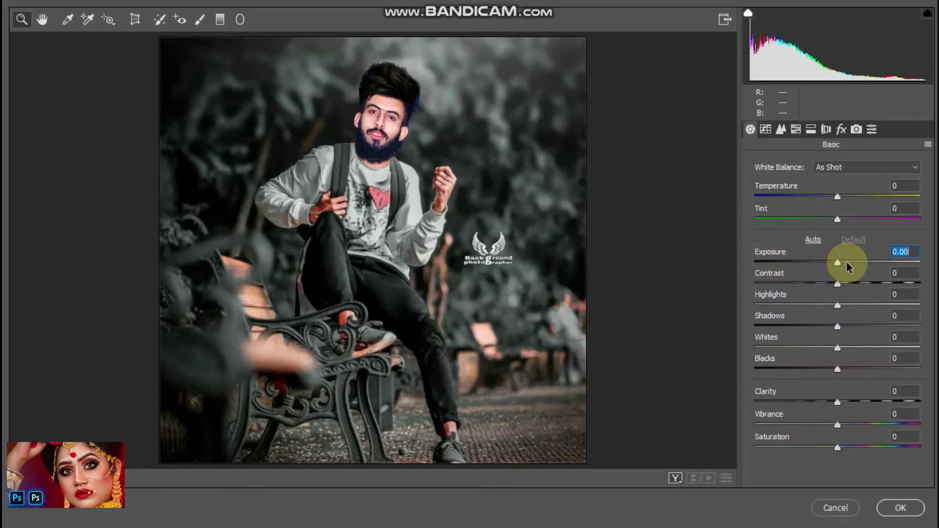
left_click(846, 263)
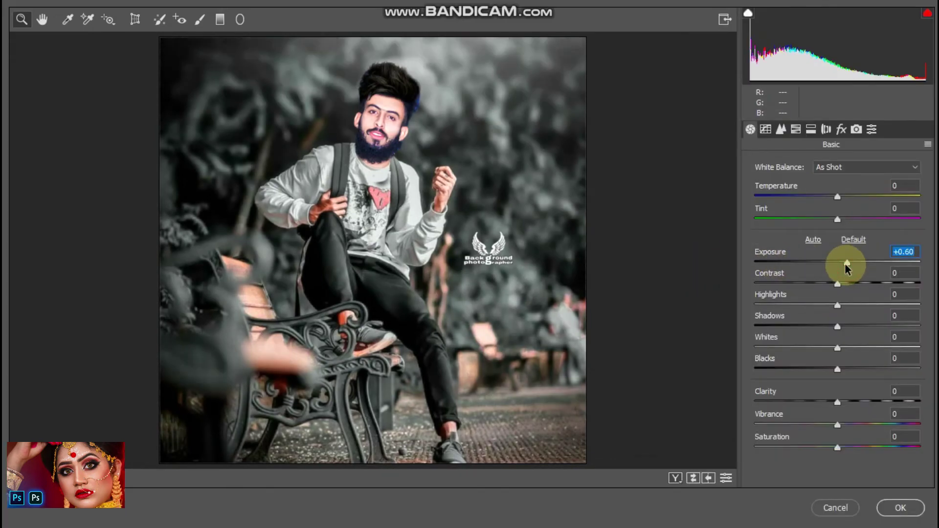
mouse_move(843, 264)
left_mouse_down()
mouse_move(811, 264)
mouse_move(842, 262)
mouse_move(840, 283)
mouse_move(874, 284)
left_mouse_up()
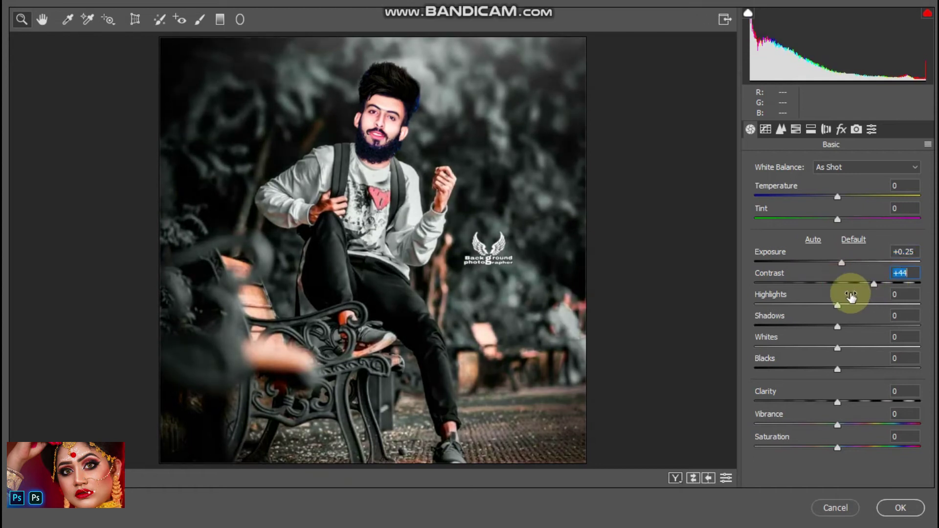
Set Contrast to +10 and lower Highlights to -61.
left_click(848, 284)
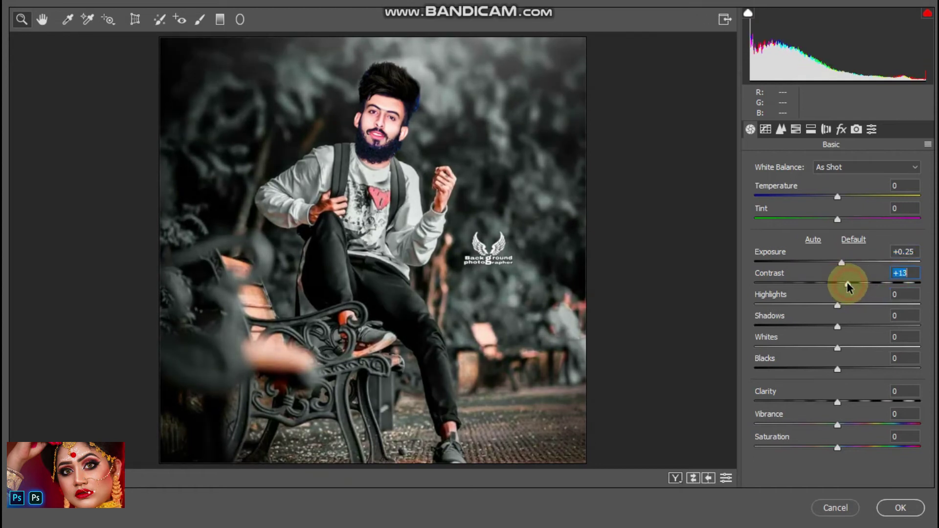
mouse_move(837, 305)
left_mouse_down()
mouse_move(917, 303)
mouse_move(873, 295)
left_mouse_up()
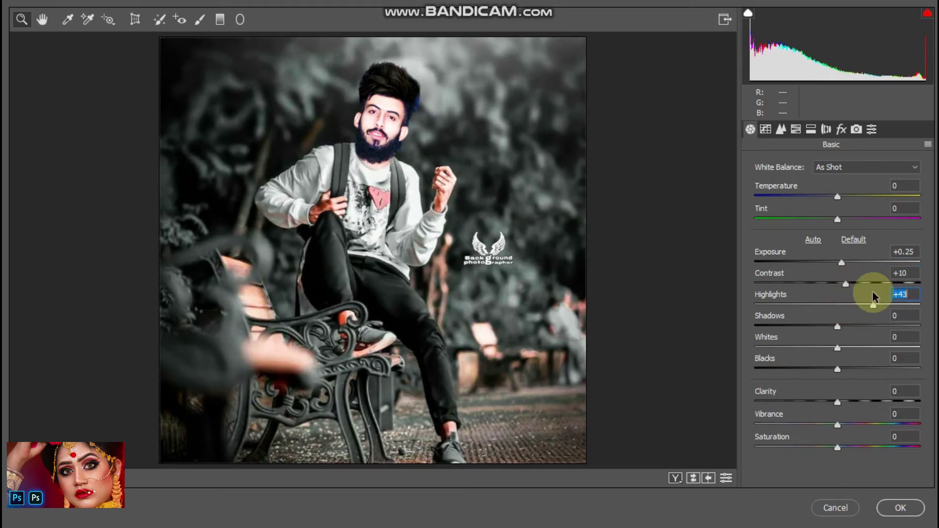
left_click(723, 275, "alt")
left_click(797, 304)
left_click_drag(797, 305, 787, 305)
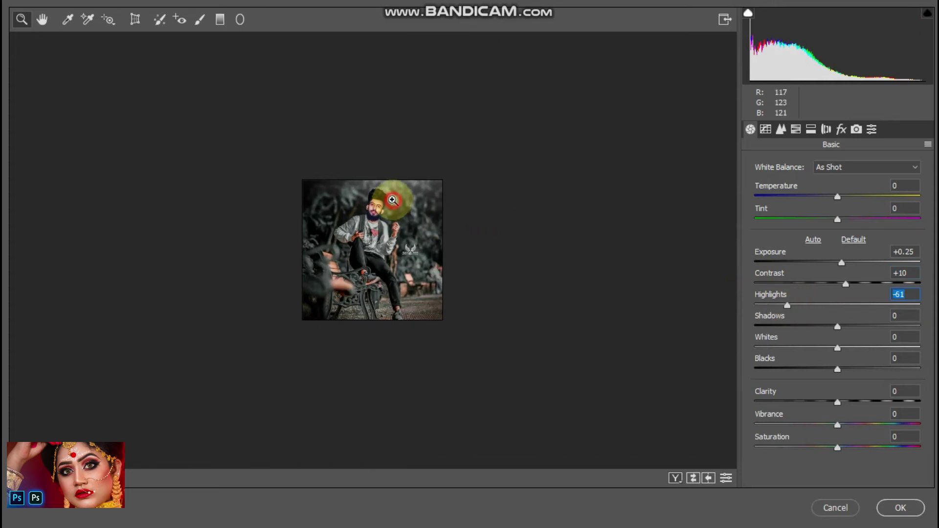
Zoom the preview onto the man's face and try Highlights at its minimum.
left_click(392, 200)
left_click(384, 128)
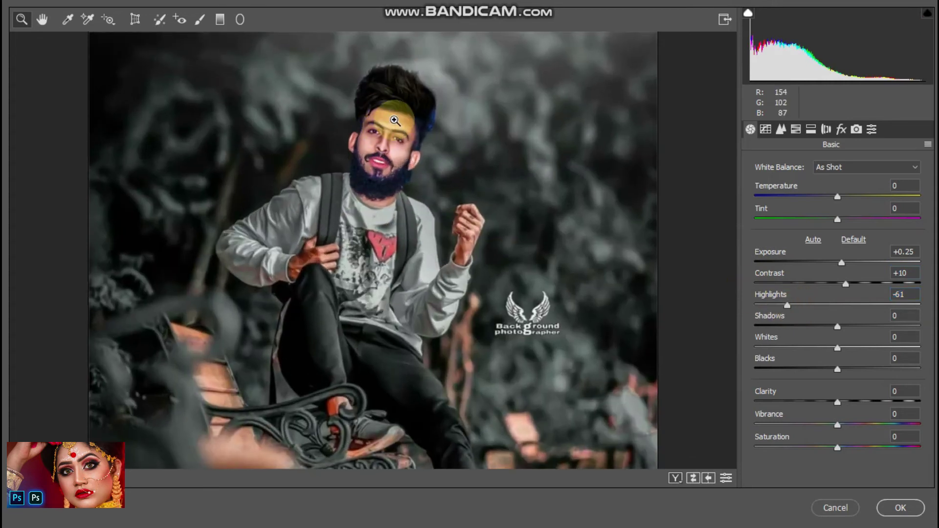
mouse_move(848, 314)
left_mouse_down()
mouse_move(758, 307)
mouse_move(833, 287)
mouse_move(815, 287)
mouse_move(899, 288)
mouse_move(806, 295)
left_mouse_up()
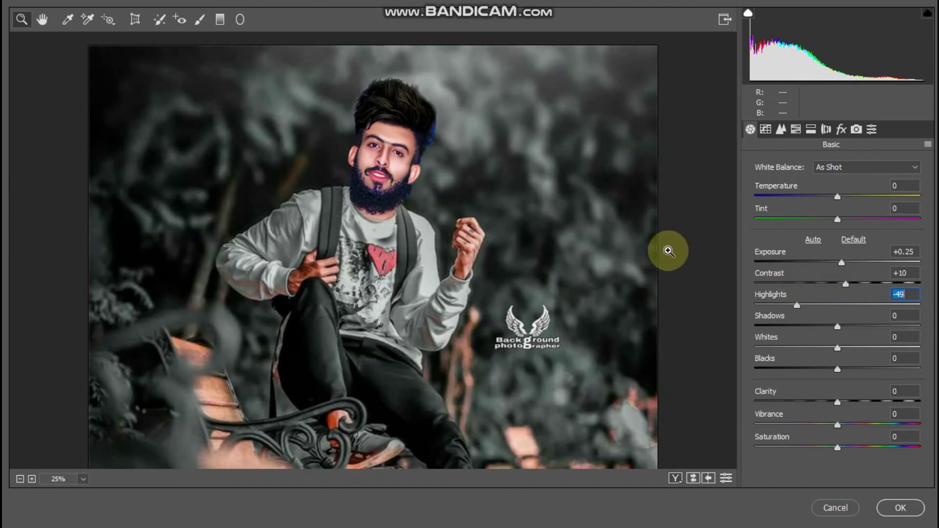
left_click(520, 202, "alt")
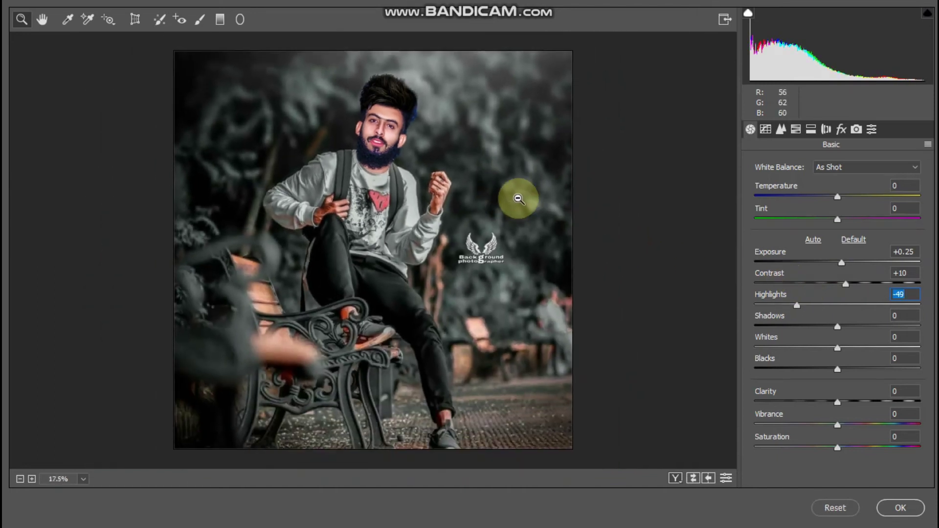
left_click(420, 108)
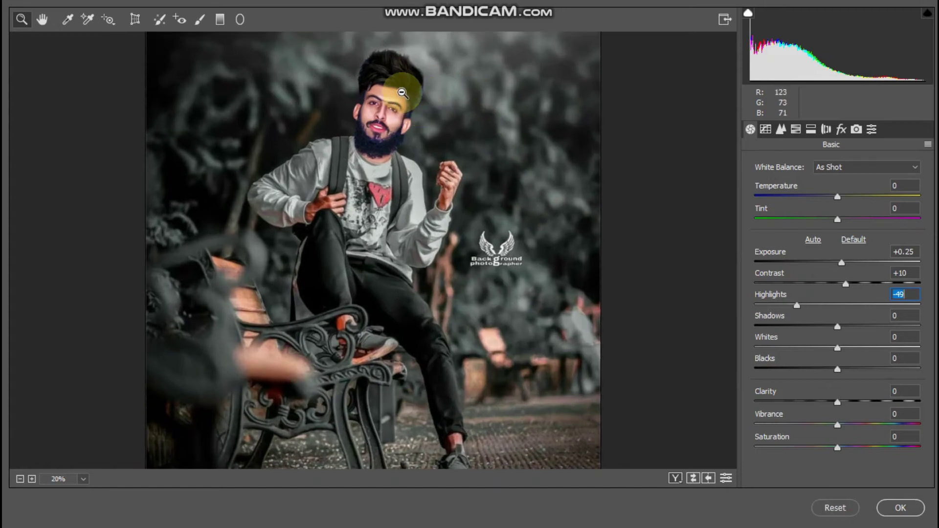
left_click(400, 73)
left_click(405, 116)
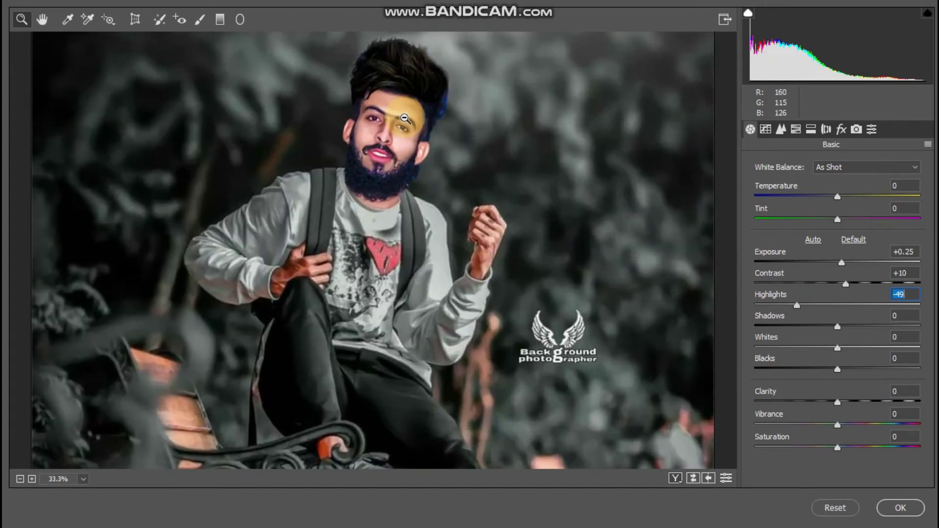
Try Highlights at -42 and -32, settle on -73, and fit the whole photo in the preview.
left_click(803, 305)
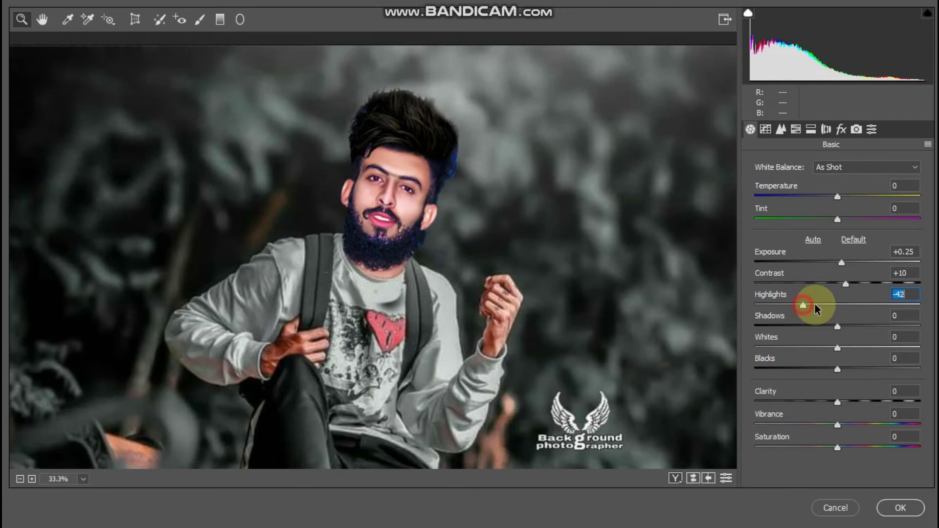
left_click(810, 305)
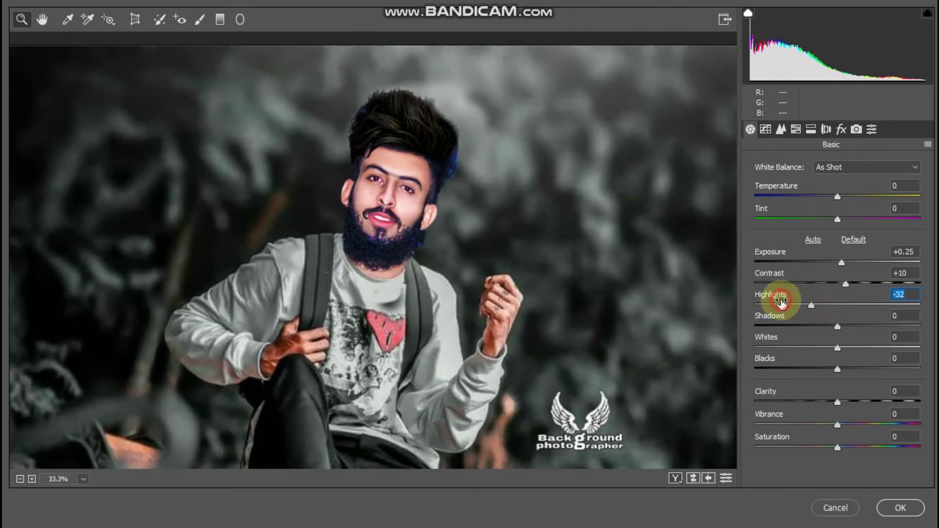
left_click_drag(785, 305, 778, 305)
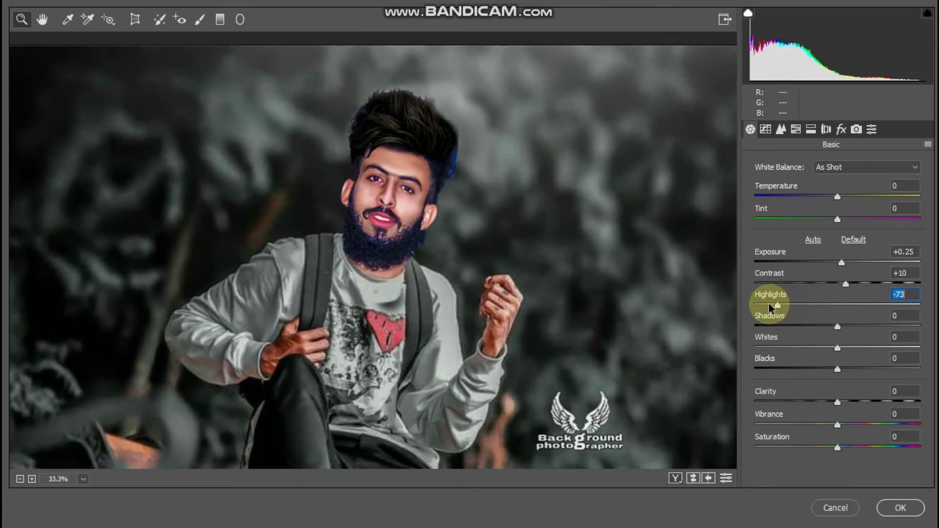
left_click(483, 249, "alt")
left_click(482, 232, "alt")
key("ctrl+0")
Raise Highlights slightly to -68 and set Shadows to -34.
left_click_drag(777, 306, 800, 308)
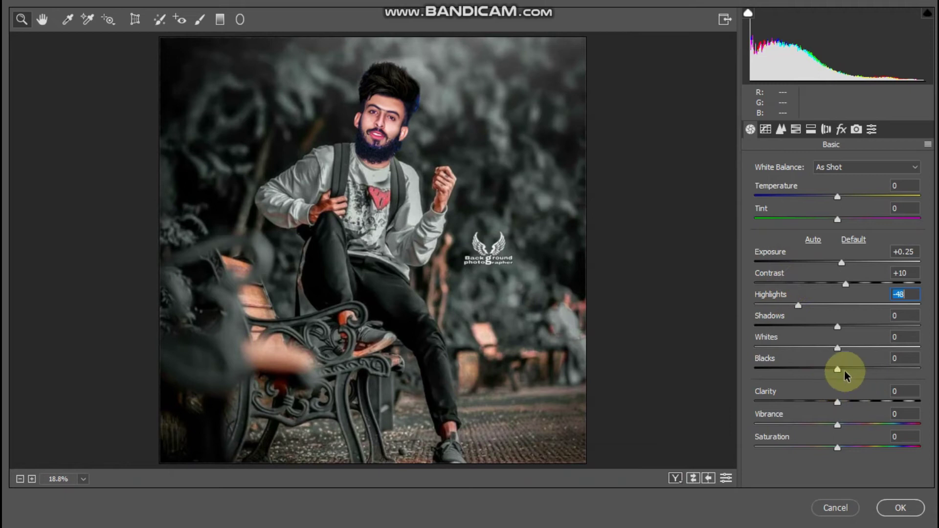
mouse_move(839, 329)
left_mouse_down()
mouse_move(916, 334)
mouse_move(837, 326)
mouse_move(900, 325)
left_mouse_up()
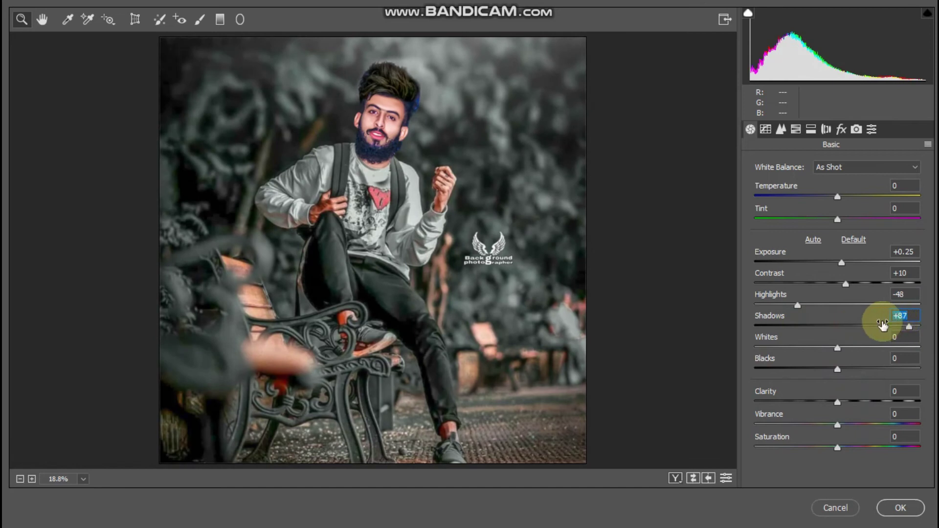
mouse_move(907, 327)
left_mouse_down()
mouse_move(781, 324)
mouse_move(901, 340)
mouse_move(836, 350)
left_mouse_up()
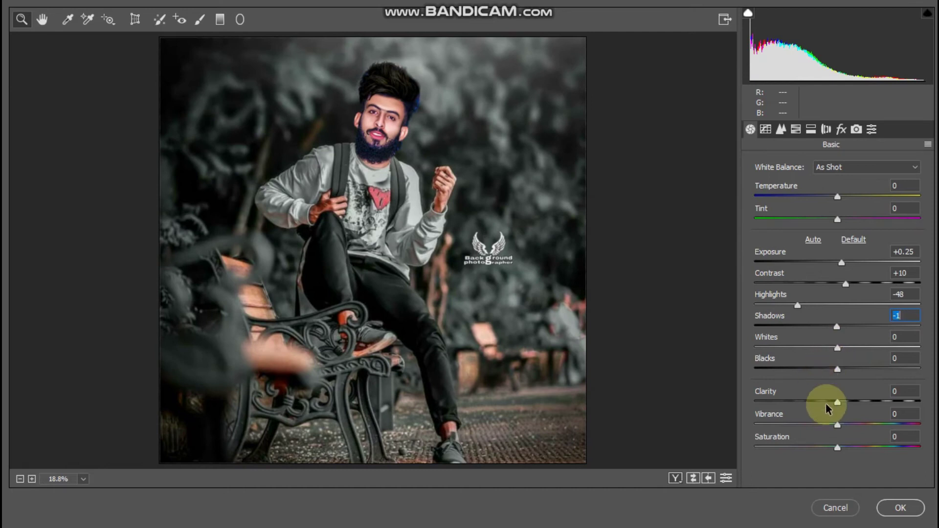
Set Clarity to +23, zooming in on the face to check sharpness.
mouse_move(838, 404)
left_mouse_down()
mouse_move(895, 403)
mouse_move(886, 405)
left_mouse_up()
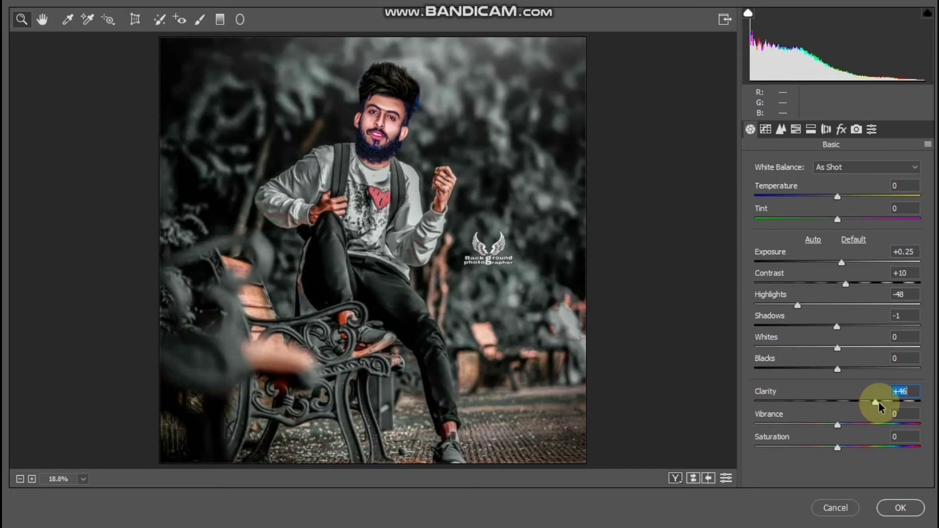
left_click_drag(879, 404, 859, 403)
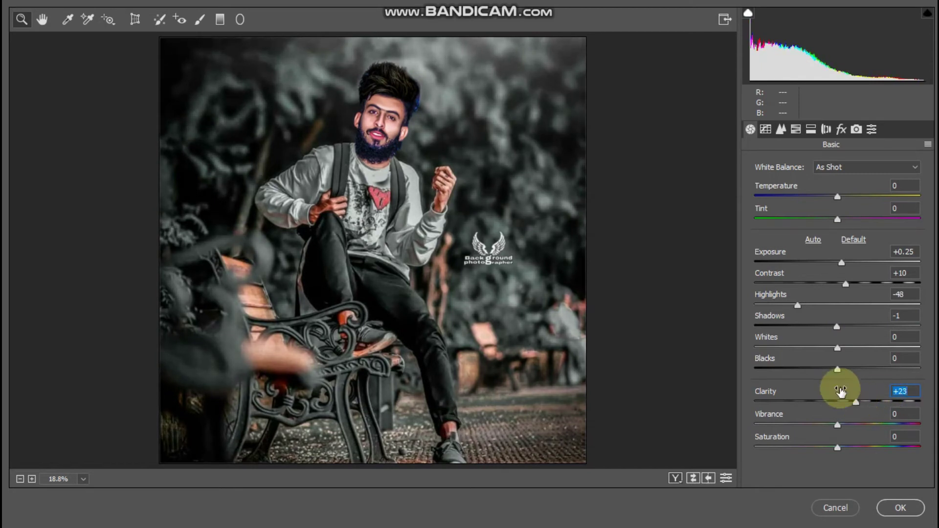
left_click(388, 96)
left_click(394, 165)
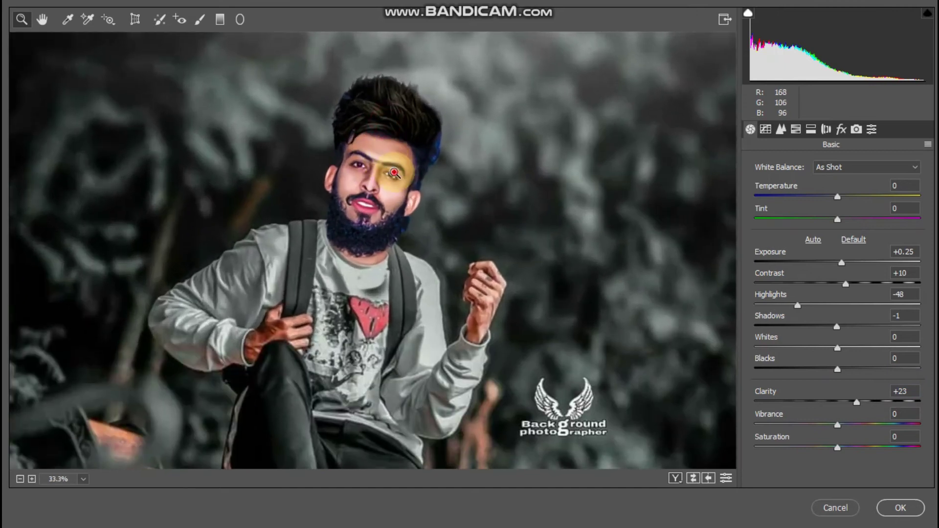
left_click(393, 169)
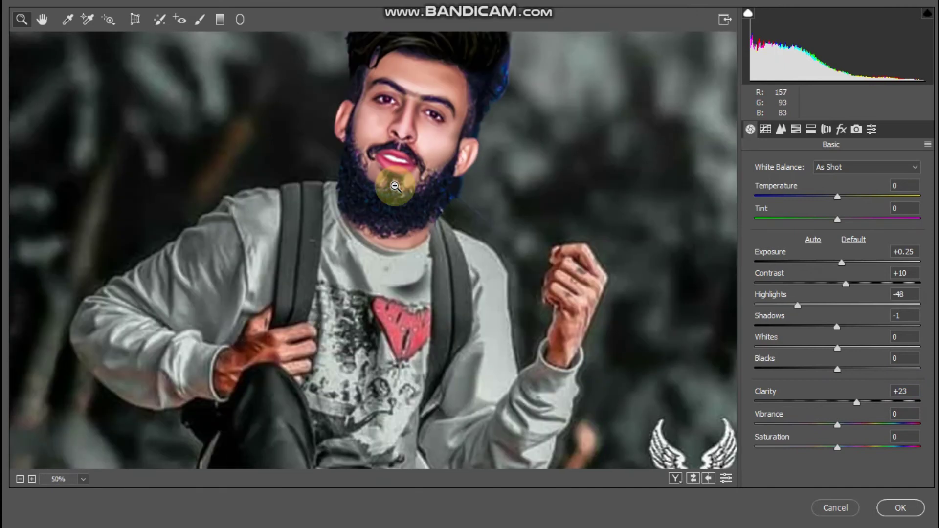
left_click(395, 186, "alt")
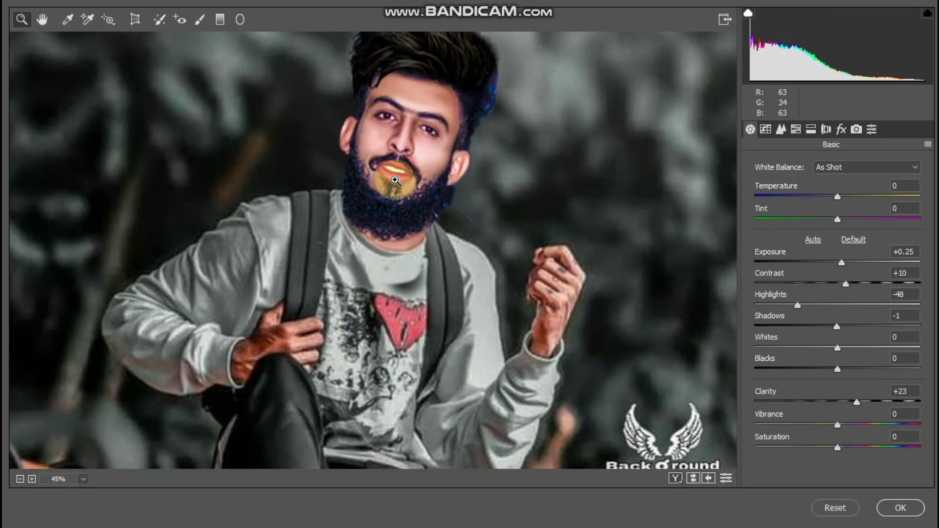
mouse_move(864, 404)
left_mouse_down()
mouse_move(905, 398)
mouse_move(822, 394)
left_mouse_up()
left_click_drag(815, 390, 861, 388)
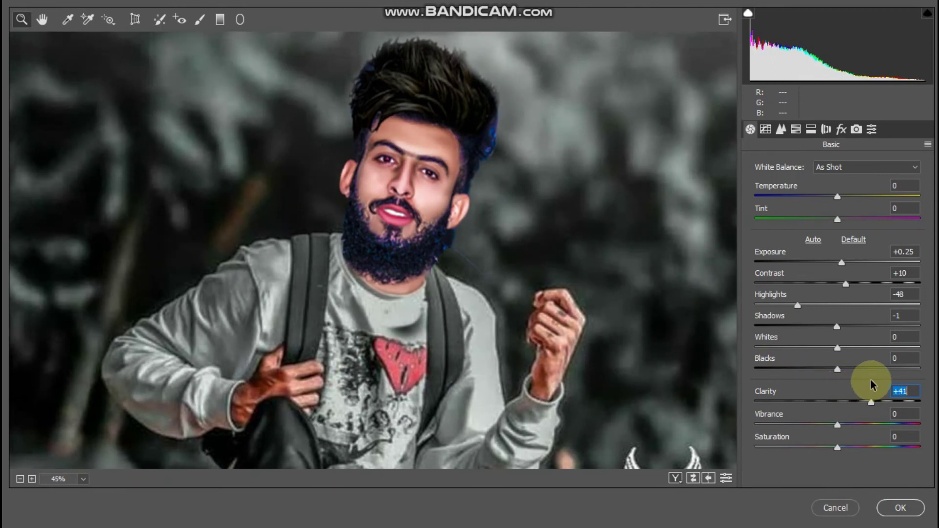
Zoom back out to the whole photo and set Vibrance to +15.
left_click(540, 360, "alt")
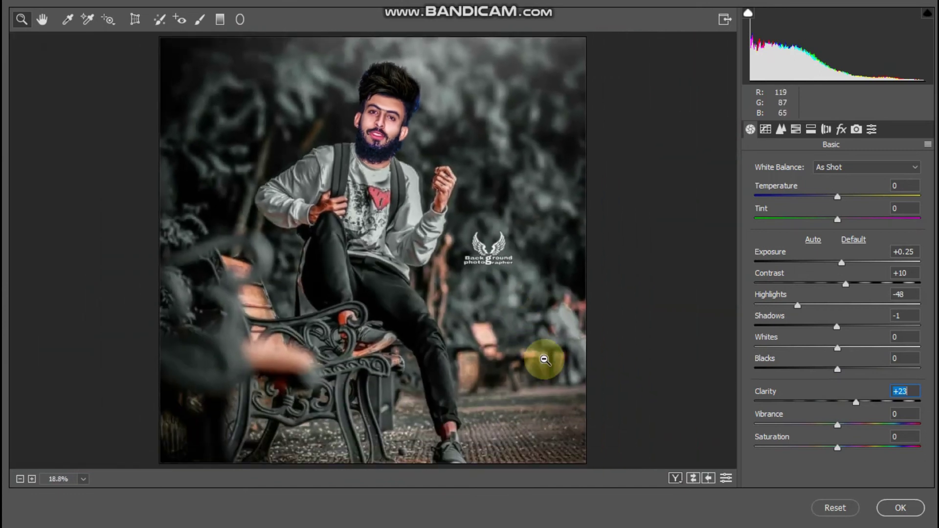
left_click(544, 360, "alt")
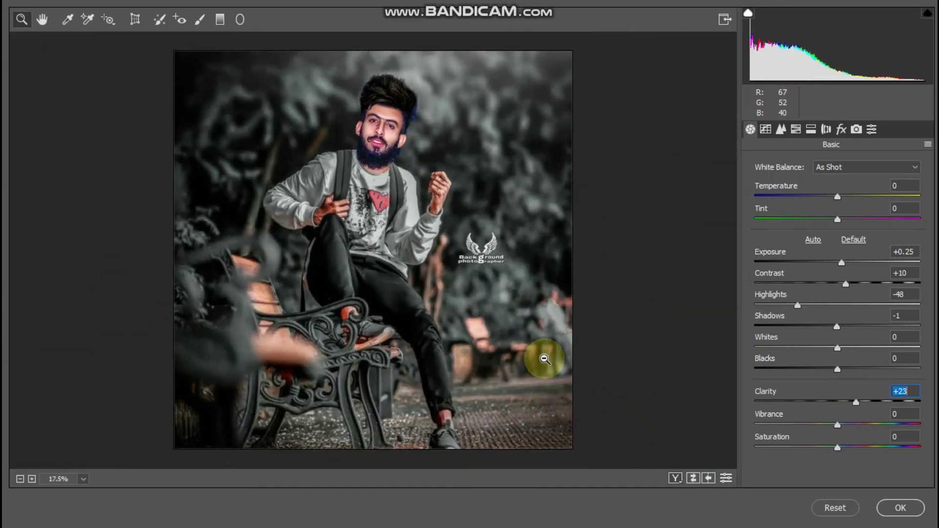
mouse_move(839, 425)
left_mouse_down()
mouse_move(922, 425)
mouse_move(853, 426)
left_mouse_up()
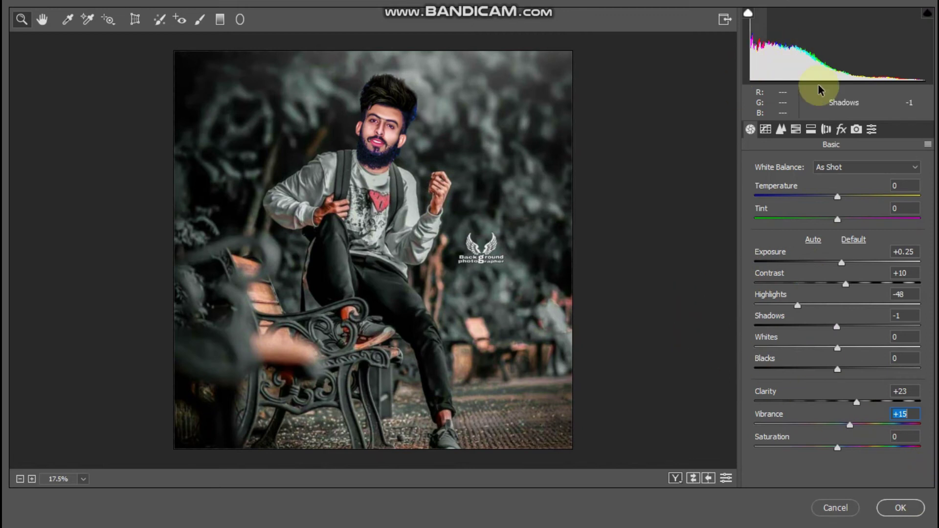
In Lens Corrections, set Vignetting Amount to -34 and Midpoint to 57.
left_click(826, 129)
mouse_move(812, 390)
left_mouse_down()
mouse_move(730, 395)
mouse_move(793, 385)
left_mouse_up()
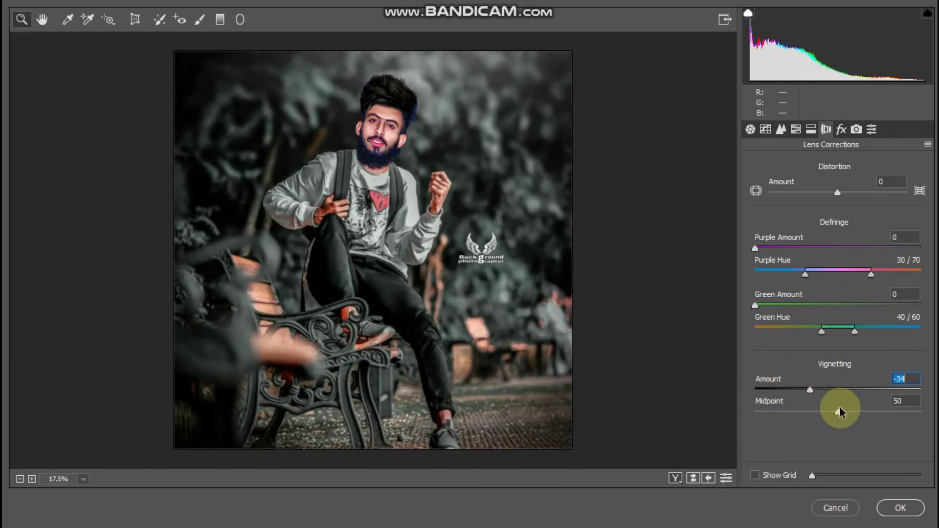
left_click_drag(838, 411, 819, 411)
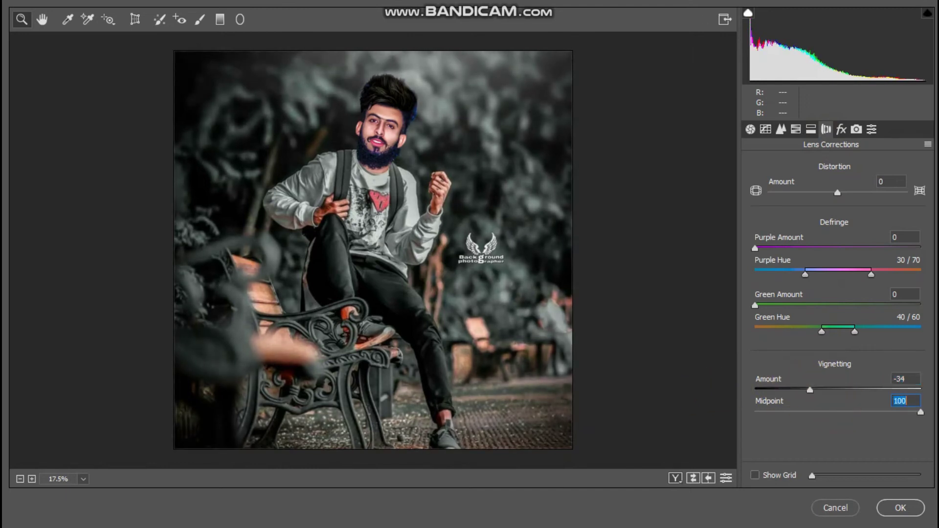
type("50")
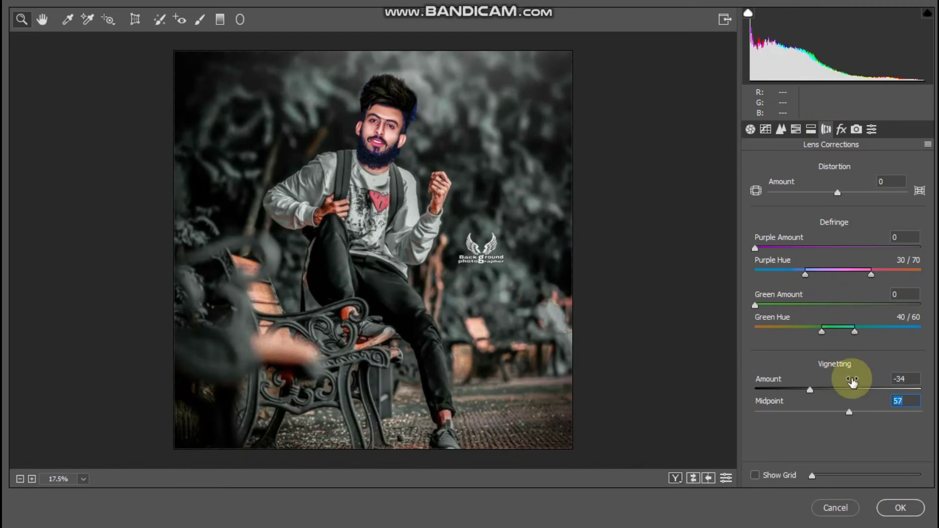
Apply the Camera Raw grade to Layer 1 and zoom in toward the head.
left_click(901, 508)
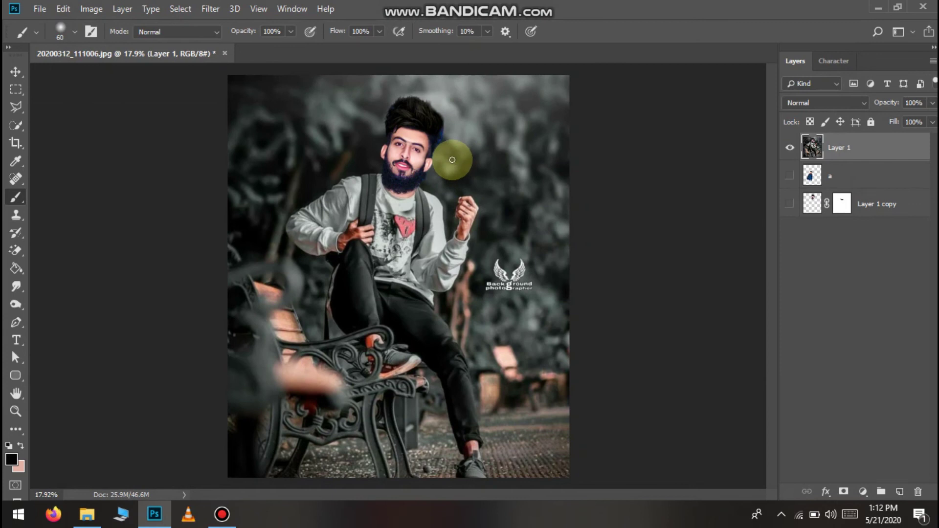
scroll(425, 139, "up", 2)
scroll(420, 141, "up", 1)
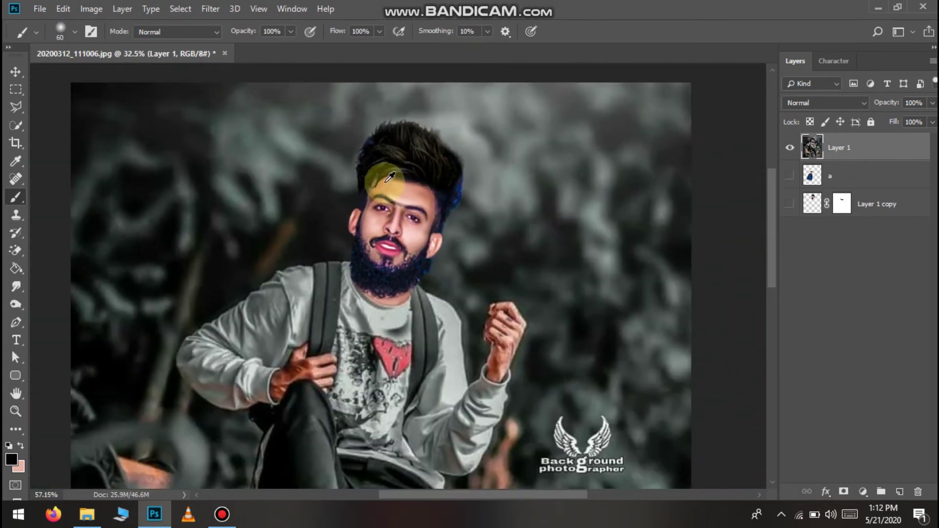
scroll(414, 153, "up", 4)
scroll(419, 157, "up", 2)
Test a dark brush stroke along the hair edge, undo it, and zoom out slightly.
left_click_drag(644, 202, 571, 256)
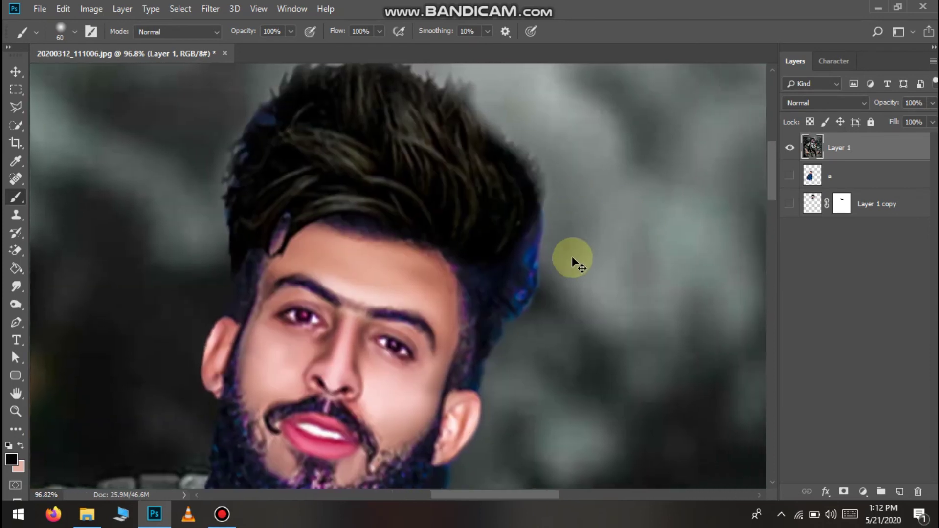
scroll(572, 275, "up", 2)
scroll(562, 250, "up", 1)
left_click_drag(537, 227, 513, 306)
key("ctrl+z")
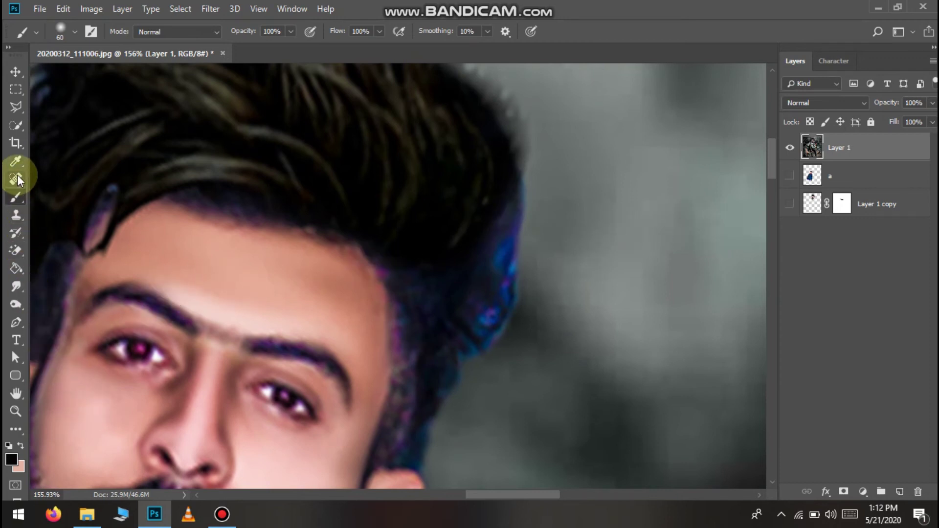
scroll(222, 247, "down", 2)
scroll(222, 247, "down", 1)
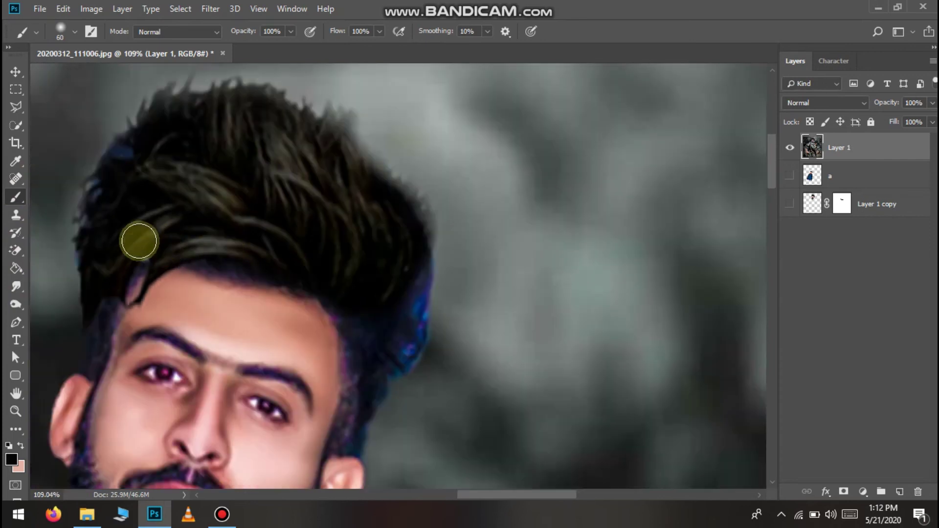
Smudge the right-side and upper-right hair edges outward into the background.
left_click(15, 289)
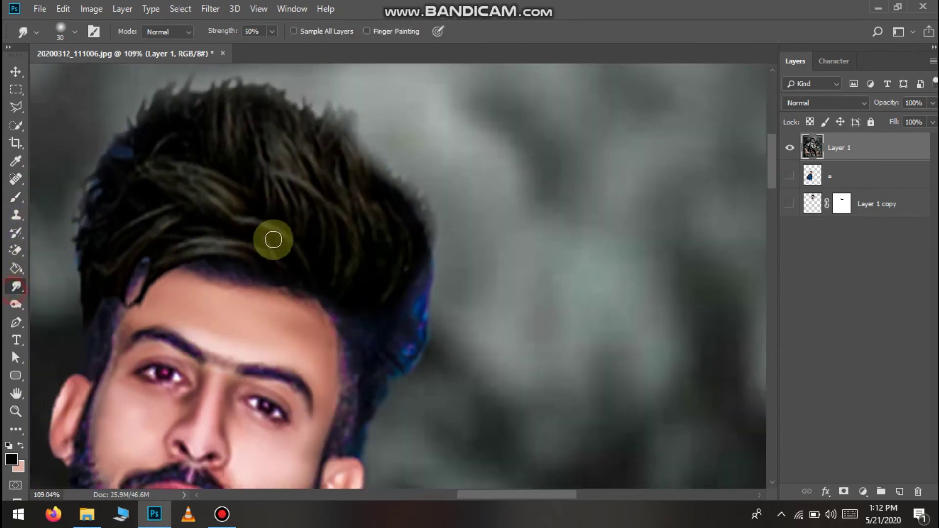
left_click_drag(413, 224, 391, 152)
left_click_drag(400, 185, 360, 120)
mouse_move(385, 198)
left_mouse_down()
mouse_move(345, 147)
mouse_move(359, 122)
left_mouse_up()
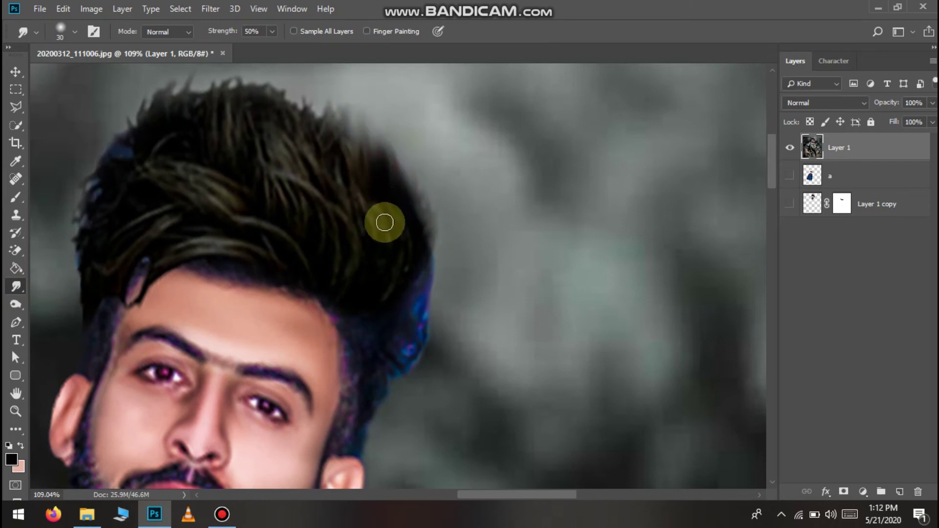
left_click_drag(408, 342, 445, 224)
left_click_drag(423, 319, 447, 254)
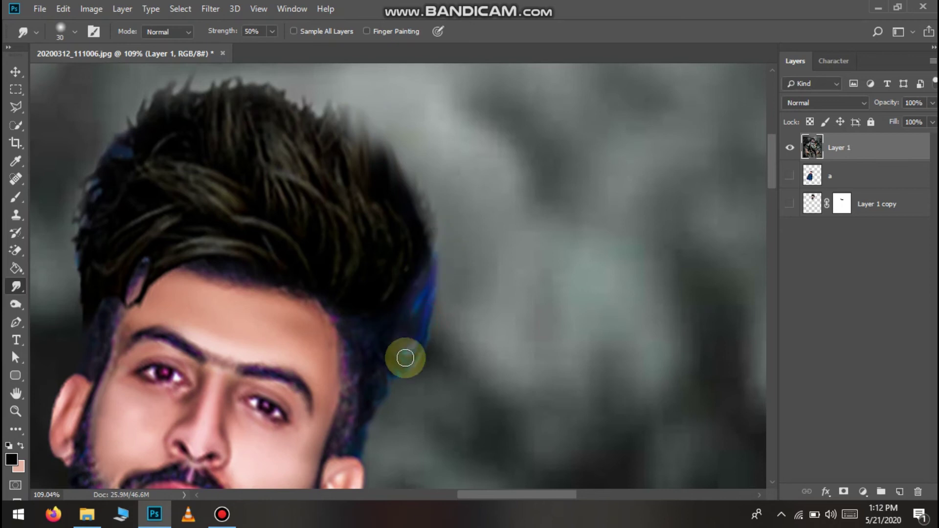
left_click_drag(419, 362, 451, 235)
mouse_move(415, 321)
left_mouse_down()
mouse_move(461, 217)
mouse_move(466, 239)
left_mouse_up()
left_click_drag(411, 289, 451, 182)
left_click_drag(439, 269, 460, 207)
left_click_drag(425, 296, 445, 217)
left_click_drag(436, 324, 479, 205)
left_click_drag(421, 244, 431, 170)
Smudge strands along the top of the head and the upper-left edge into the grey background.
left_click_drag(417, 218, 374, 84)
left_click_drag(329, 132, 307, 79)
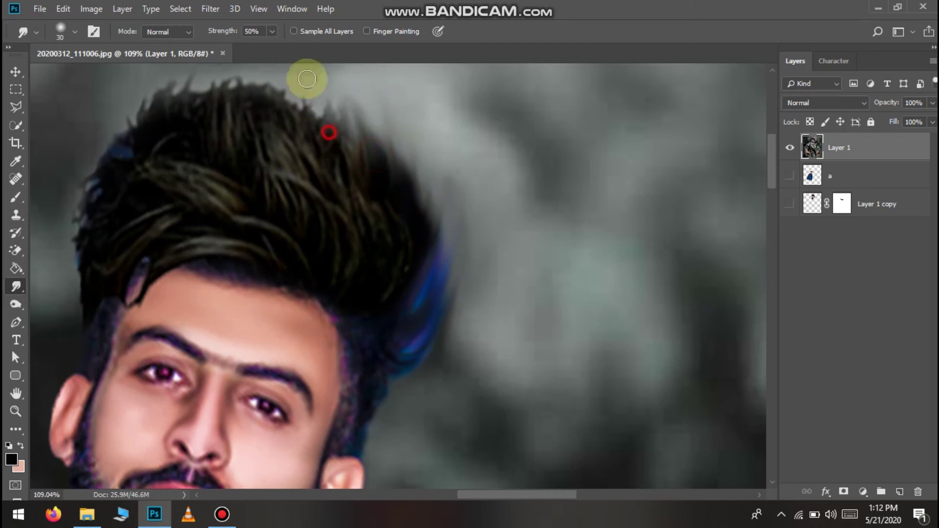
left_click_drag(295, 110, 273, 42)
scroll(288, 185, "up", 2)
left_click_drag(308, 153, 275, 91)
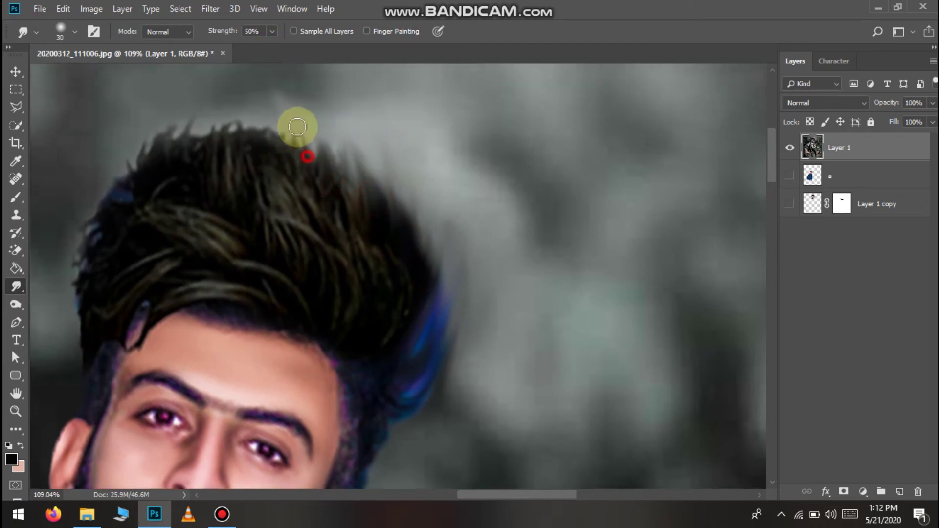
mouse_move(283, 141)
left_mouse_down()
mouse_move(241, 94)
mouse_move(230, 126)
left_mouse_up()
left_click_drag(188, 149, 213, 121)
left_click_drag(151, 149, 166, 109)
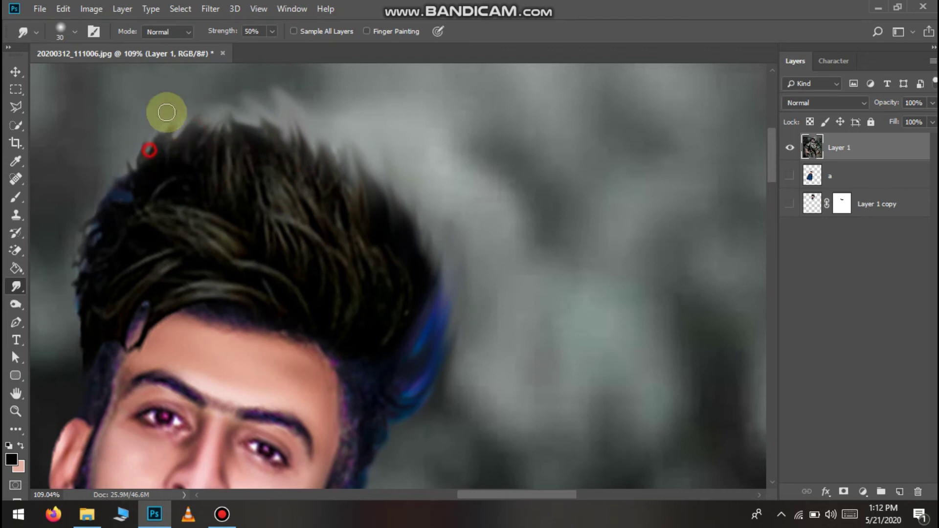
left_click_drag(120, 208, 109, 124)
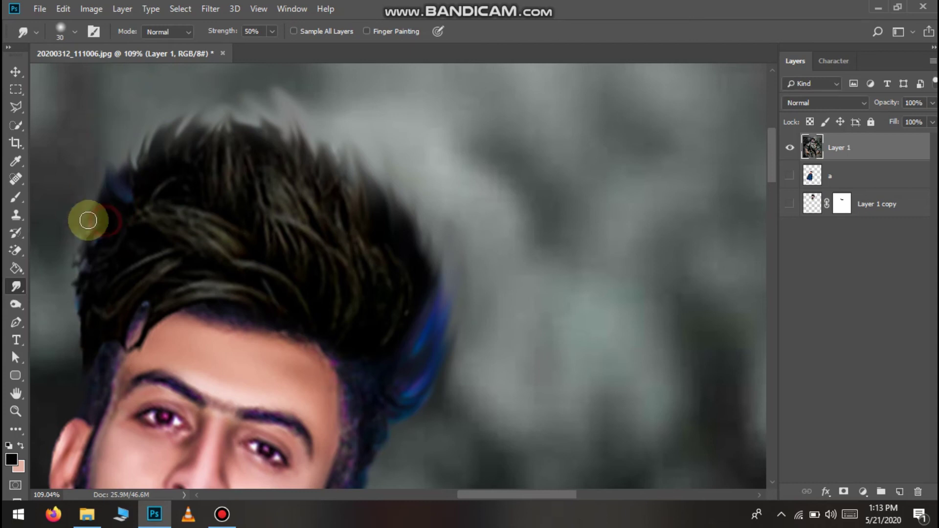
left_click(86, 258)
left_click_drag(86, 258, 82, 255)
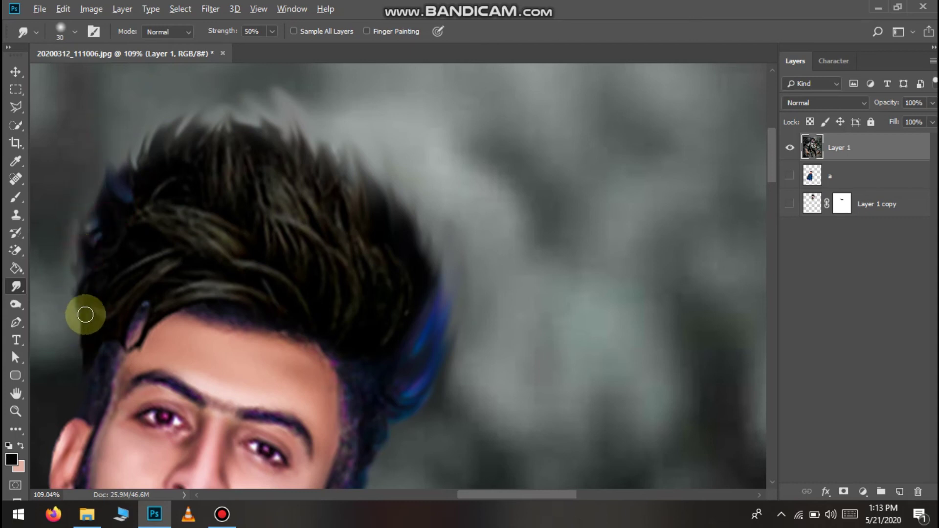
Zoom the canvas in with the scroll wheel until the man's raised fist fills the view.
scroll(93, 311, "down", 3)
scroll(105, 306, "down", 2)
scroll(115, 306, "down", 2)
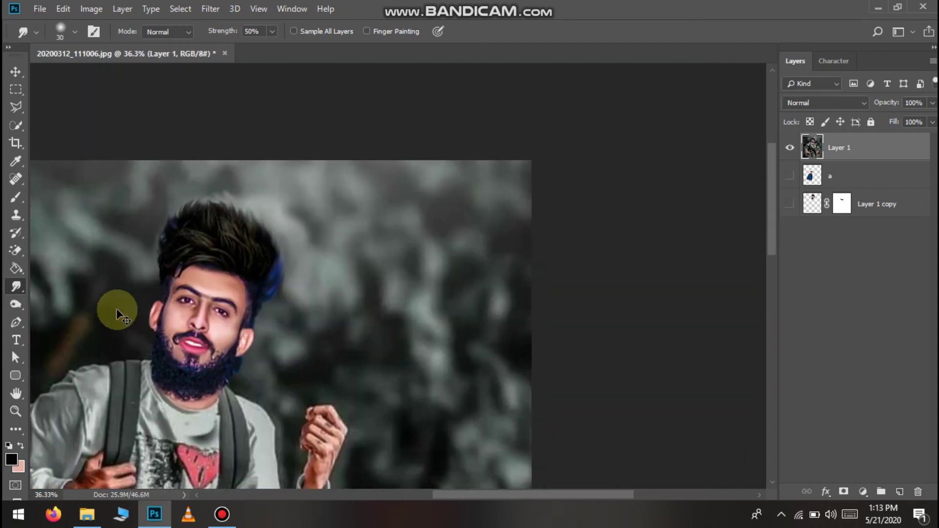
scroll(117, 306, "down", 1)
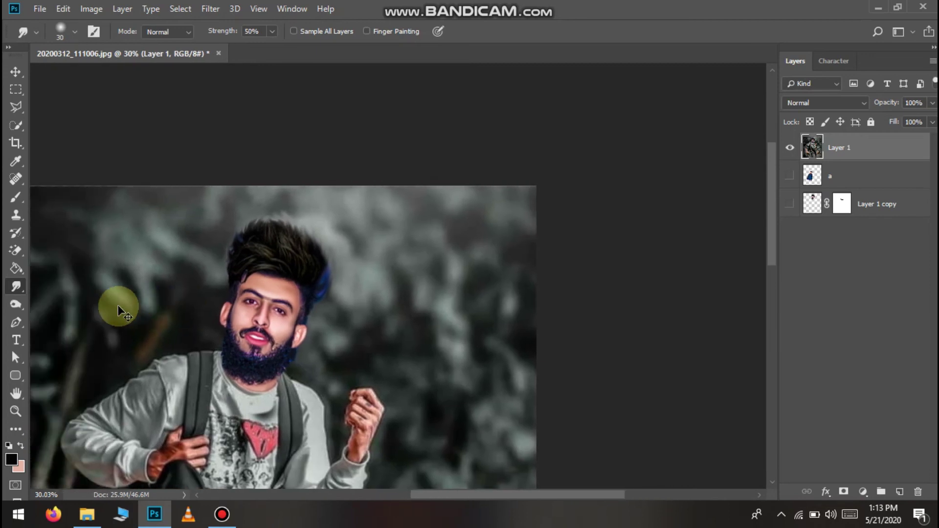
scroll(117, 306, "down", 2)
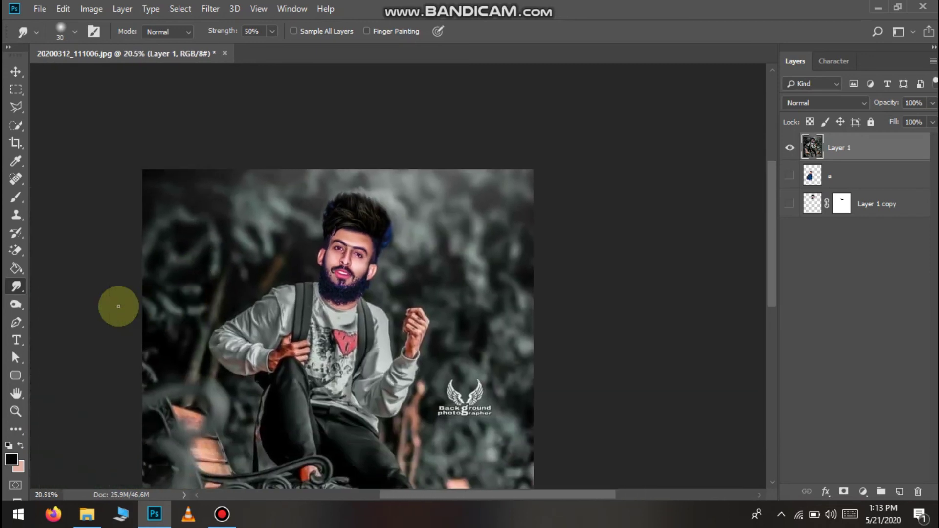
scroll(251, 294, "up", 1)
scroll(430, 386, "up", 2)
scroll(445, 286, "up", 1)
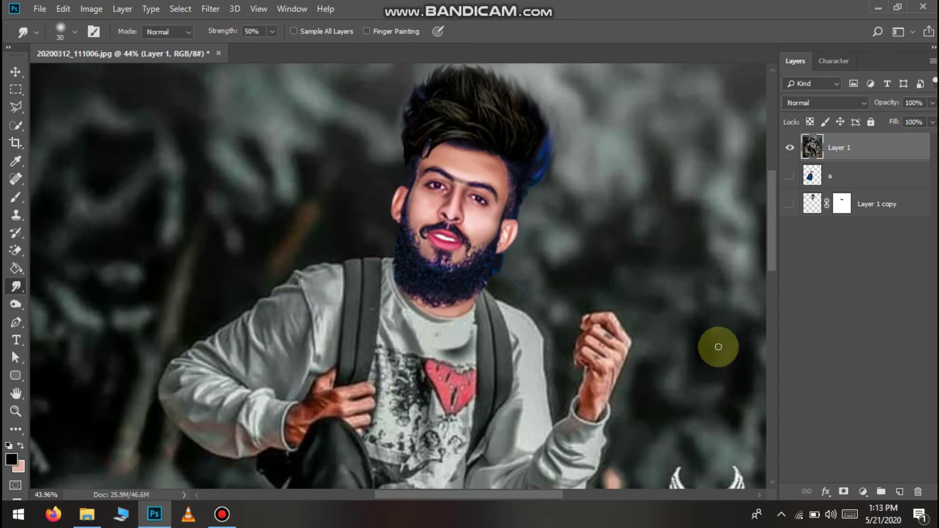
scroll(718, 345, "up", 2)
scroll(699, 372, "up", 2)
scroll(694, 366, "up", 1)
scroll(691, 367, "up", 1)
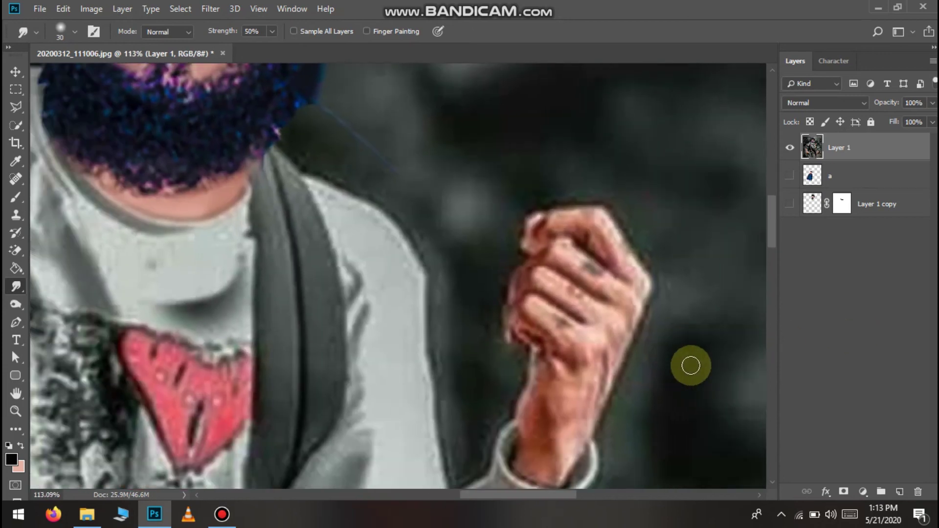
scroll(692, 367, "up", 1)
scroll(691, 367, "up", 1)
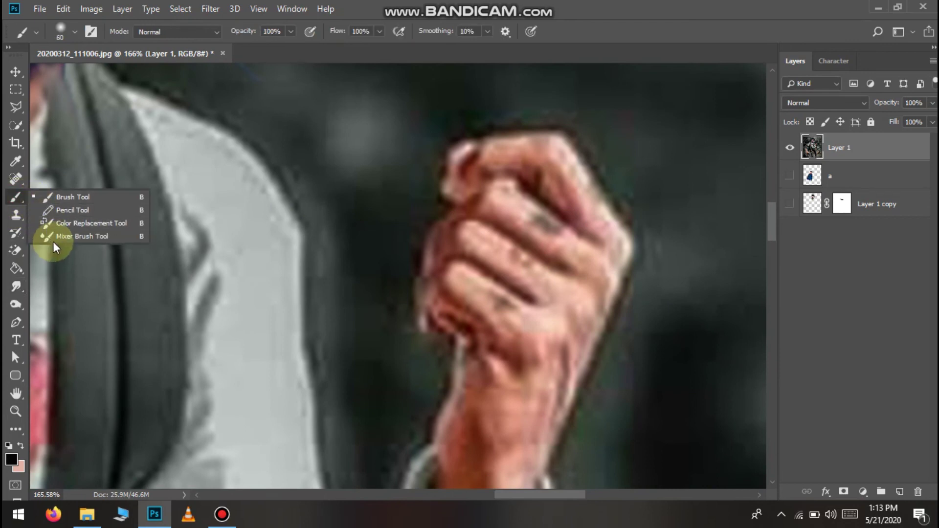
Blend the raised wrist and knuckle skin with the Mixer Brush (Wet 25%, Load 76%, Mix 89%).
left_click(61, 236)
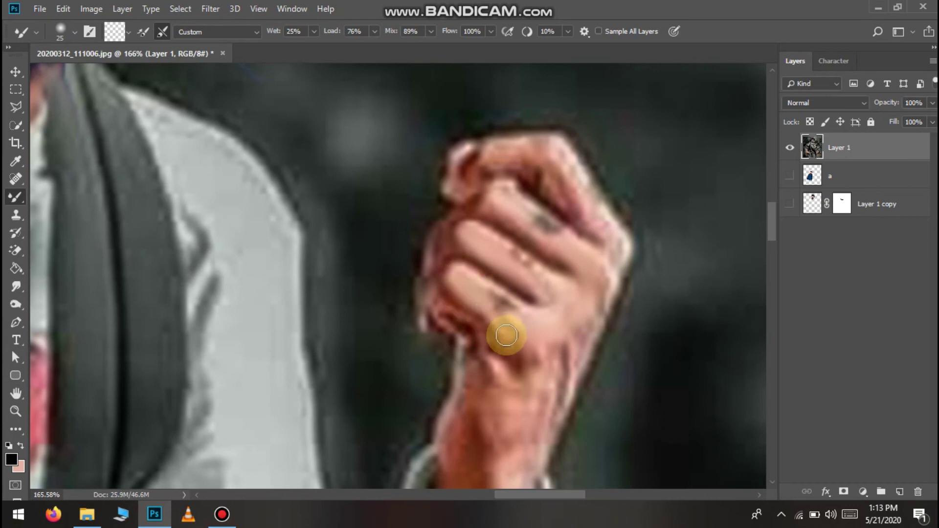
scroll(530, 365, "down", 2)
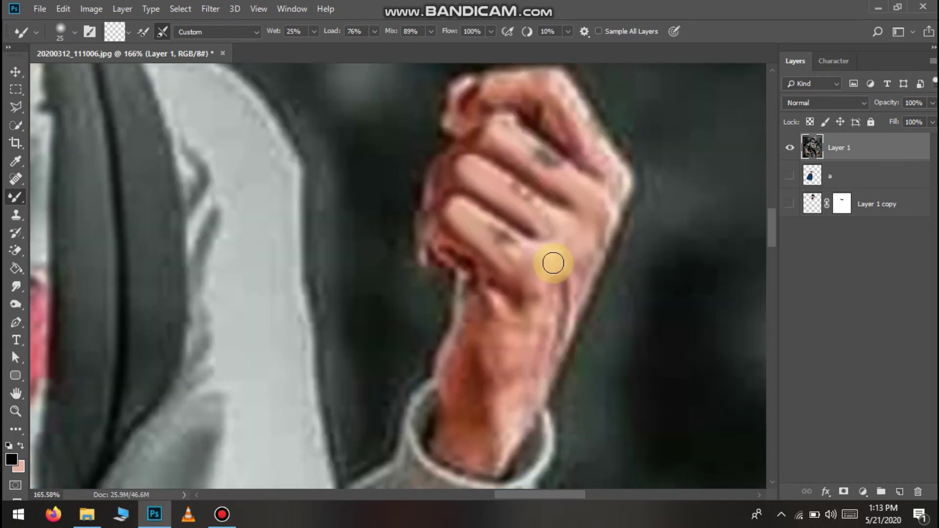
mouse_move(555, 324)
left_mouse_down()
mouse_move(562, 341)
mouse_move(560, 283)
mouse_move(580, 294)
mouse_move(540, 357)
left_mouse_up()
left_click_drag(542, 293, 519, 365)
mouse_move(503, 323)
left_mouse_down()
mouse_move(477, 391)
mouse_move(463, 329)
left_mouse_up()
mouse_move(444, 377)
left_mouse_down()
mouse_move(461, 423)
mouse_move(471, 382)
mouse_move(496, 421)
left_mouse_up()
left_click_drag(541, 358, 534, 403)
mouse_move(559, 295)
left_mouse_down()
mouse_move(512, 324)
mouse_move(527, 333)
left_mouse_up()
mouse_move(509, 274)
left_mouse_down()
mouse_move(490, 315)
mouse_move(519, 334)
left_mouse_up()
left_click_drag(541, 296, 547, 281)
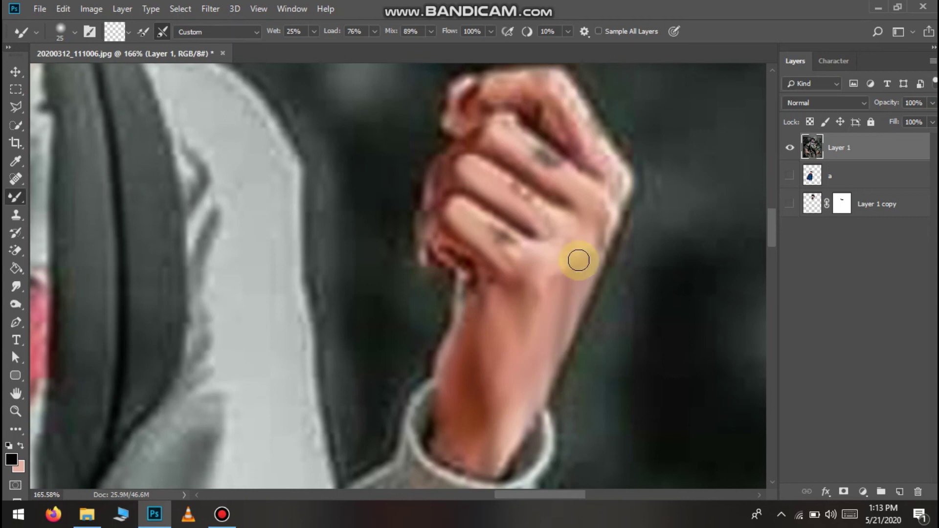
scroll(553, 329, "down", 4)
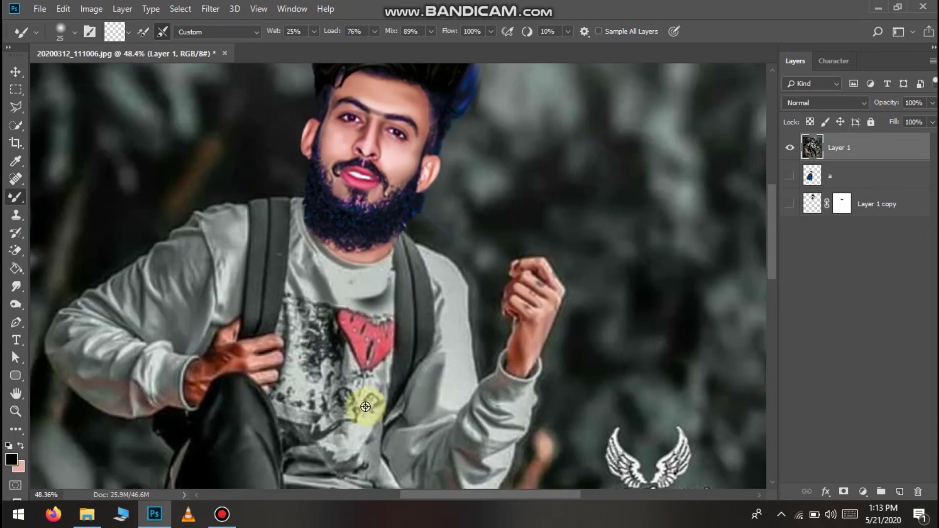
Blend the strap hand's wrist, fingers and knuckles with the Mixer Brush enlarged to 45.
scroll(267, 363, "up", 3)
scroll(117, 327, "left", 2)
mouse_move(166, 337)
left_mouse_down()
mouse_move(195, 348)
mouse_move(290, 278)
mouse_move(230, 325)
mouse_move(146, 350)
mouse_move(230, 303)
mouse_move(140, 350)
mouse_move(278, 326)
mouse_move(164, 382)
left_mouse_up()
key("bracketright")
key("bracketright")
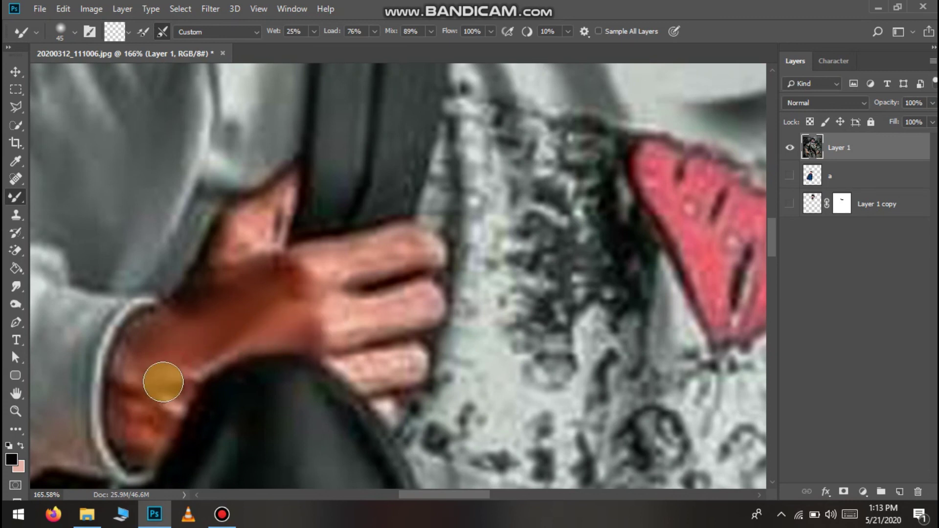
mouse_move(140, 439)
left_mouse_down()
mouse_move(136, 447)
mouse_move(185, 358)
left_mouse_up()
left_click_drag(170, 394, 134, 420)
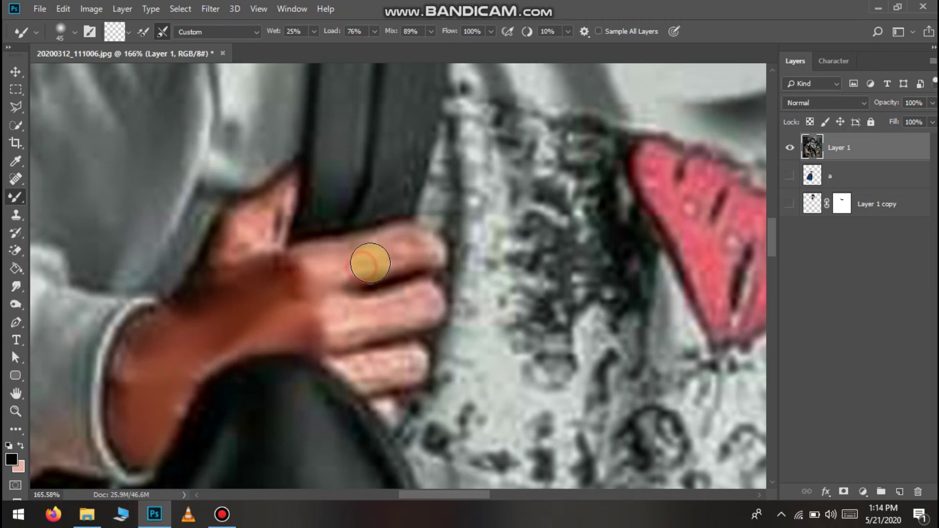
left_click_drag(322, 313, 416, 310)
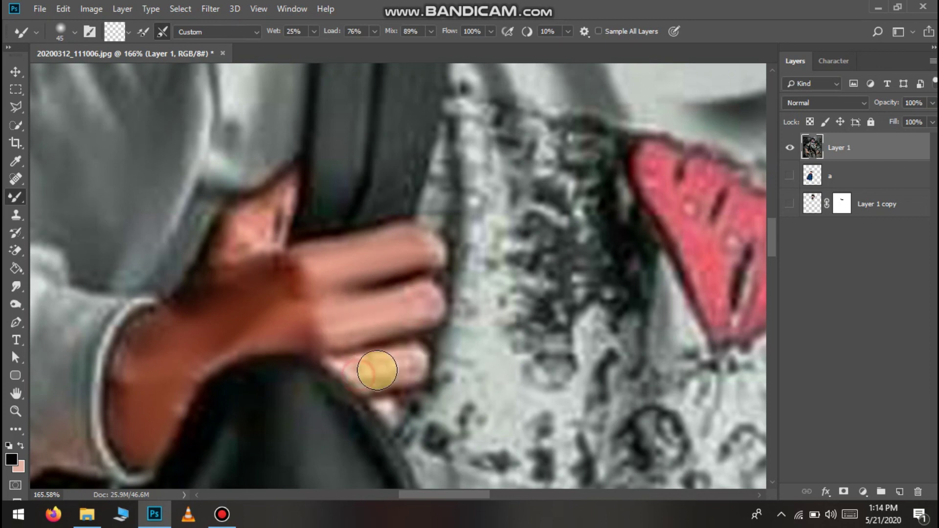
mouse_move(267, 268)
left_mouse_down()
mouse_move(265, 243)
mouse_move(416, 226)
left_mouse_up()
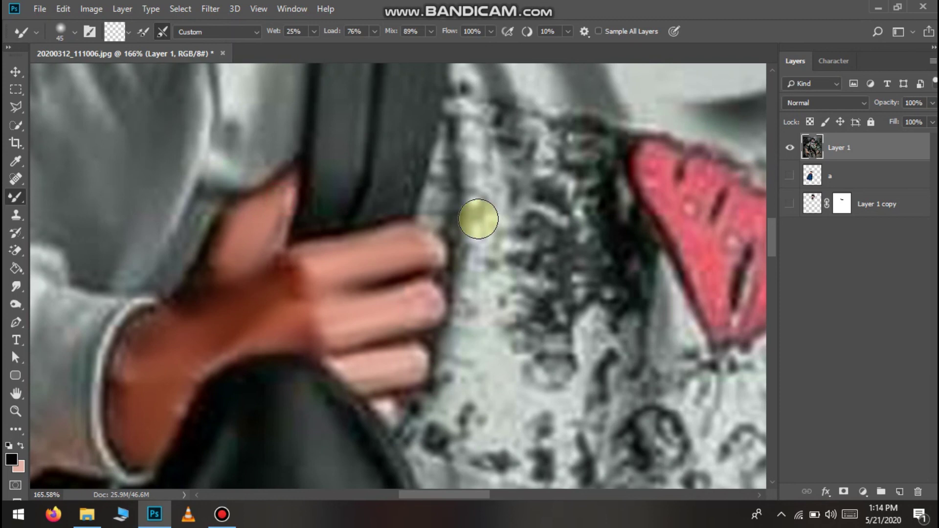
Zoom back out to the whole composite and bring up the Save As window.
scroll(479, 215, "down", 3)
scroll(654, 195, "down", 3)
scroll(688, 157, "down", 2)
scroll(690, 159, "down", 2)
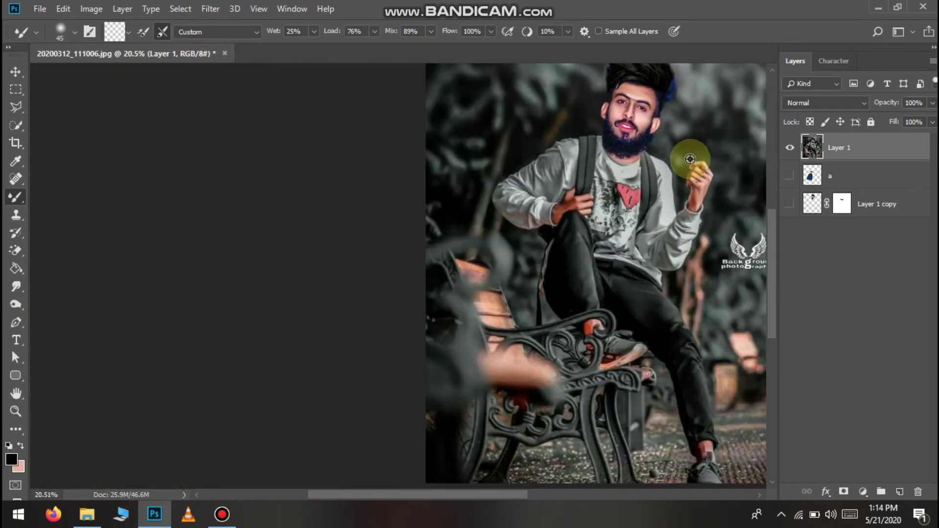
scroll(689, 159, "down", 2)
scroll(489, 148, "up", 1)
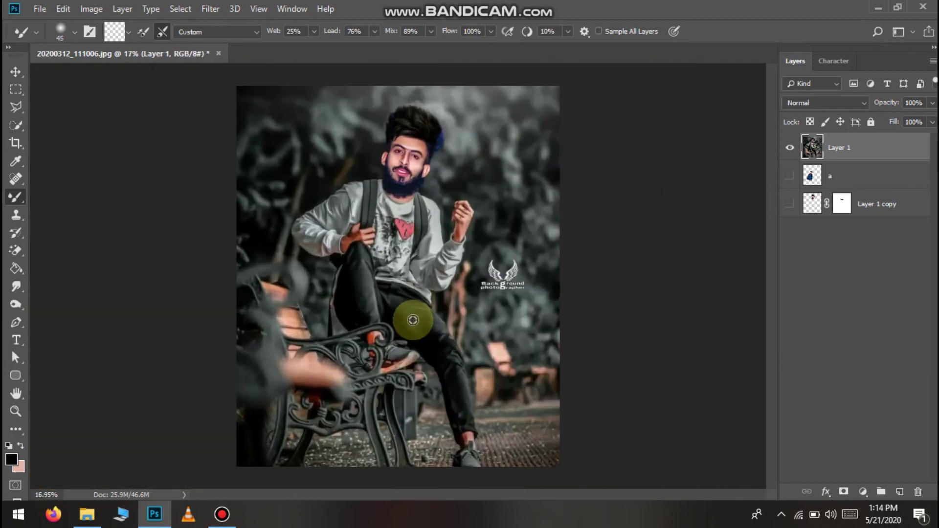
scroll(413, 320, "up", 1)
scroll(404, 288, "up", 2)
scroll(397, 259, "down", 1)
scroll(396, 254, "down", 1)
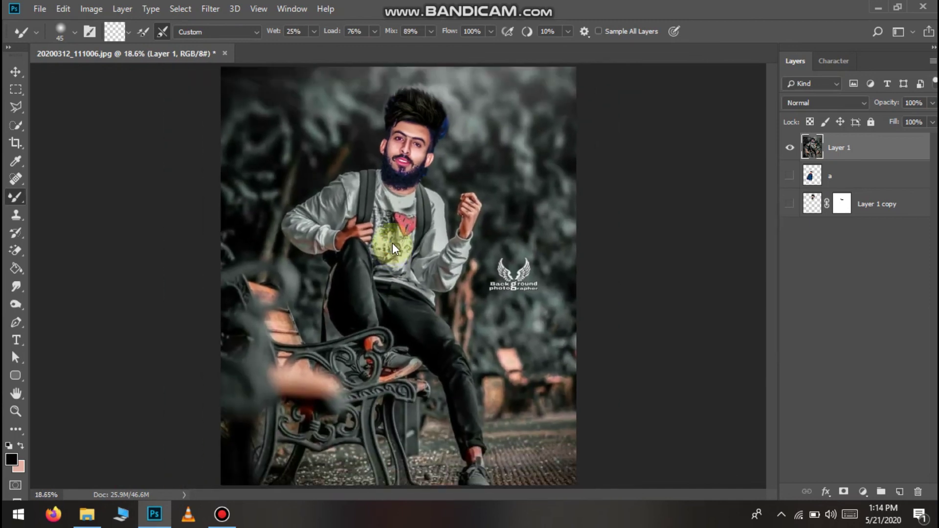
key("ctrl+shift+s")
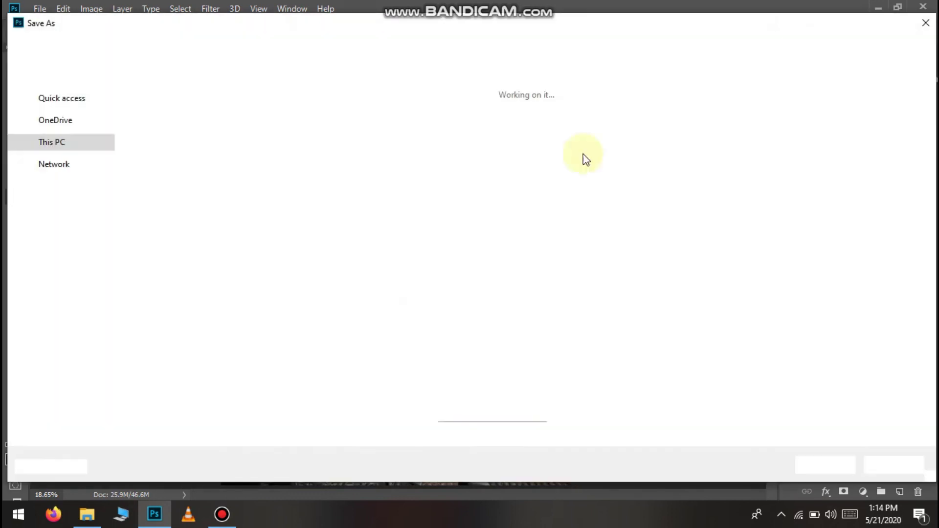
Cancel Save As and drag image 3 from backgrounds > text logos in File Explorer onto the photo.
left_click(926, 26)
left_click(87, 514)
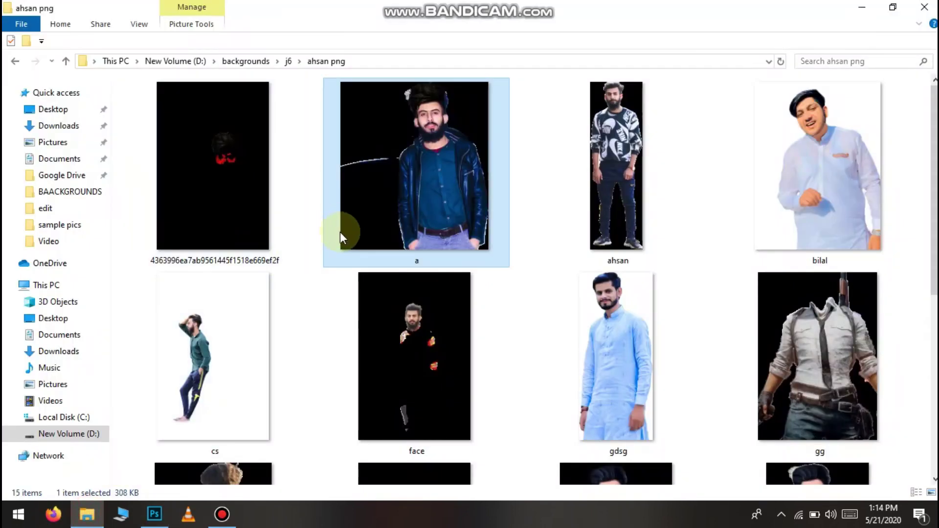
scroll(341, 231, "down", 3)
left_click(67, 61)
left_click(67, 60)
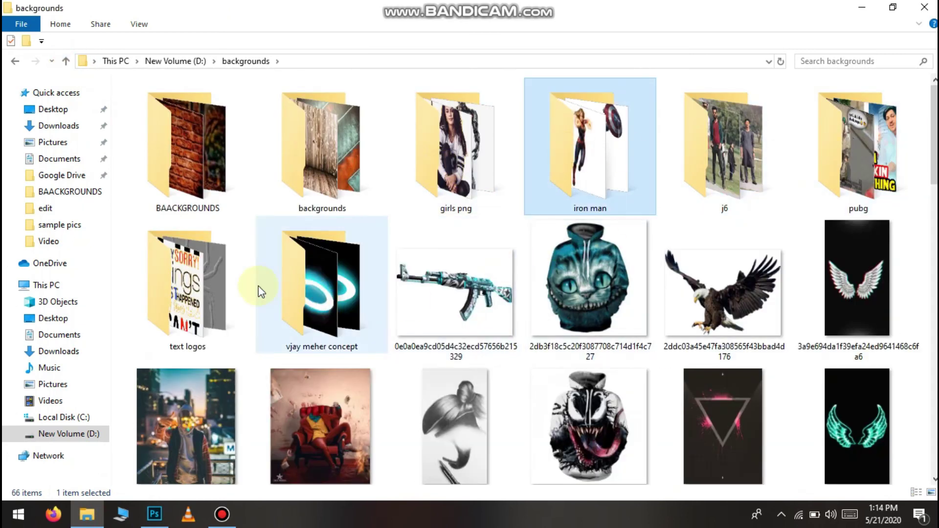
double_click(251, 285)
left_click(571, 247)
mouse_move(571, 247)
left_mouse_down()
mouse_move(343, 333)
mouse_move(398, 277)
mouse_move(442, 306)
left_mouse_up()
Scale the logo to about 164%, move it to the top beside the man's head, and commit.
left_click_drag(406, 277, 530, 98)
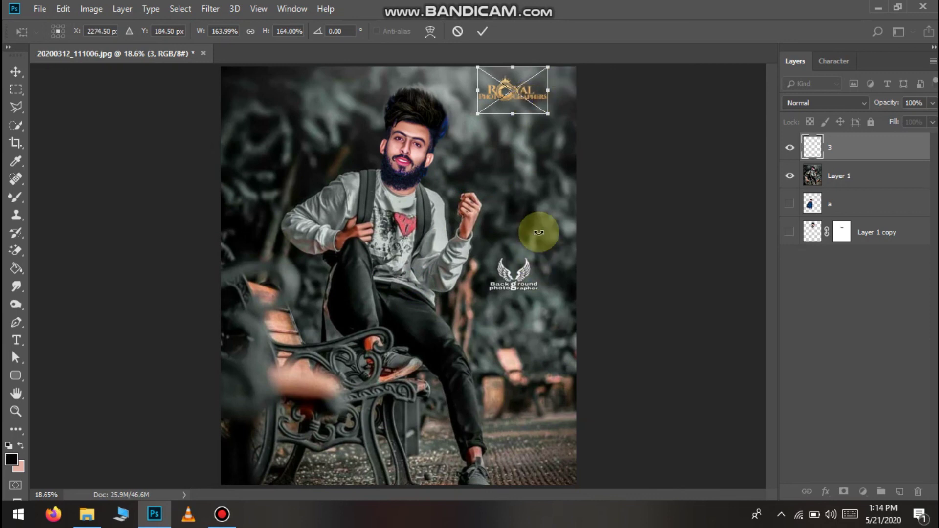
key("alt+space")
key("Escape")
key("Return")
key("b")
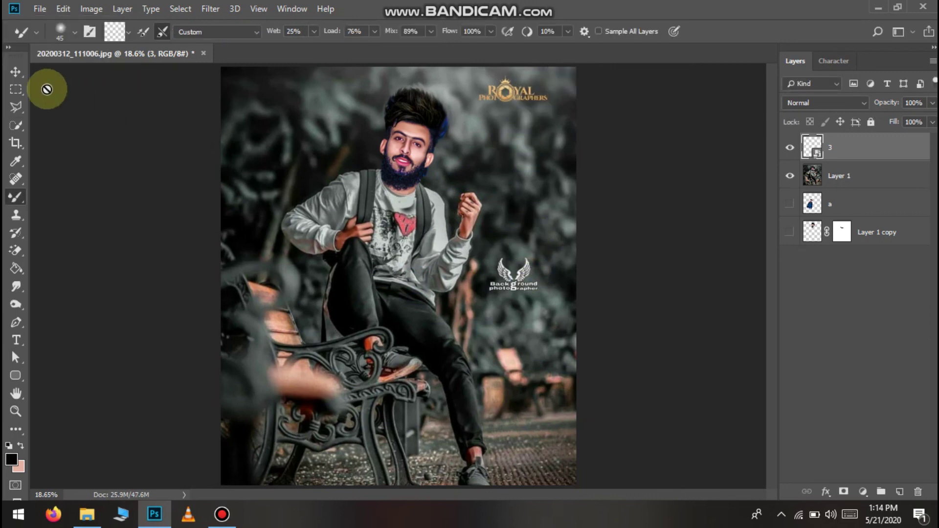
left_click(18, 89)
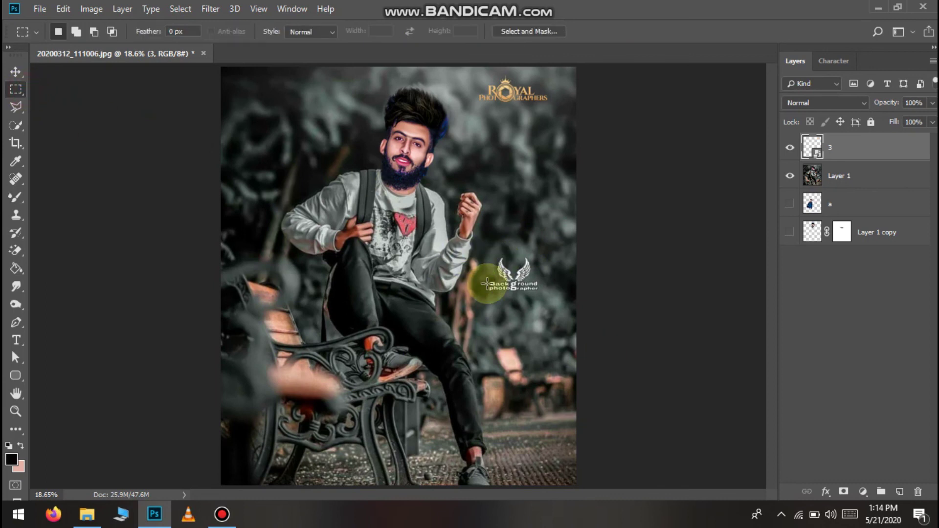
Zoom in and marquee-select the old watermark's 'Background photographer' lettering.
scroll(499, 259, "up", 3)
scroll(502, 279, "up", 3)
scroll(506, 266, "right", 2)
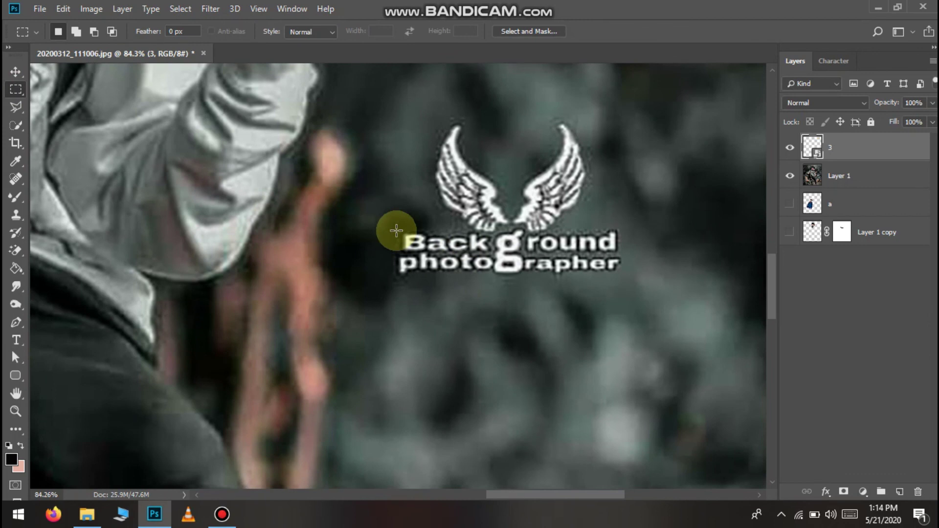
left_click_drag(396, 233, 621, 280)
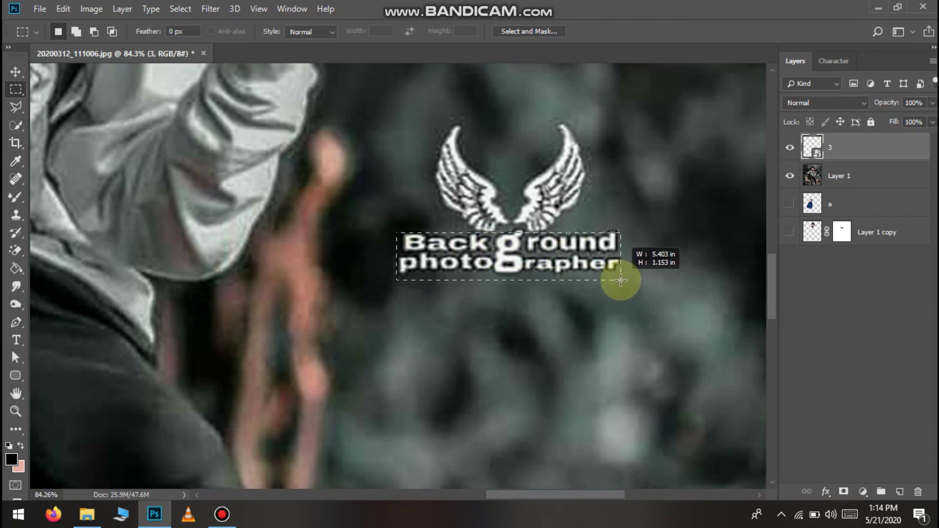
Content-Aware fill the selected lettering on Layer 1, then zoom back out.
key("shift+F5")
key("Return")
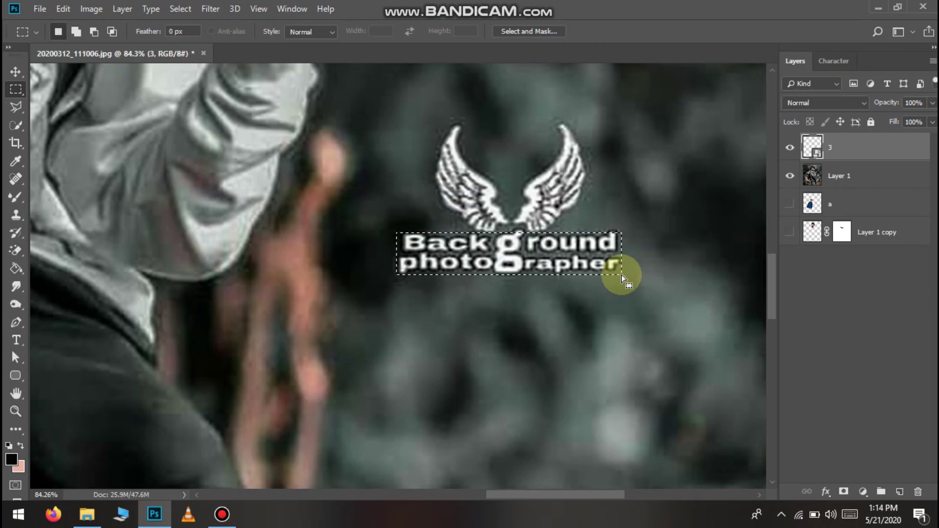
left_click(859, 175)
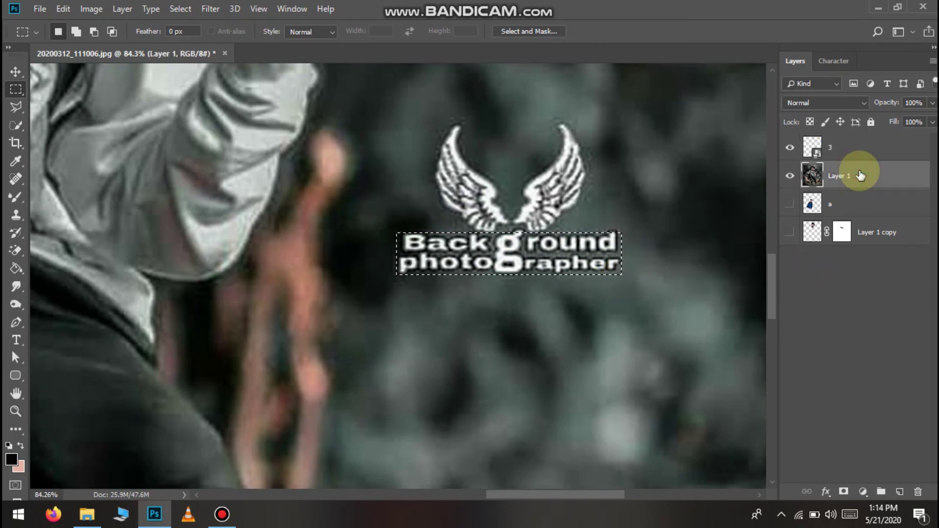
key("shift+F5")
key("Return")
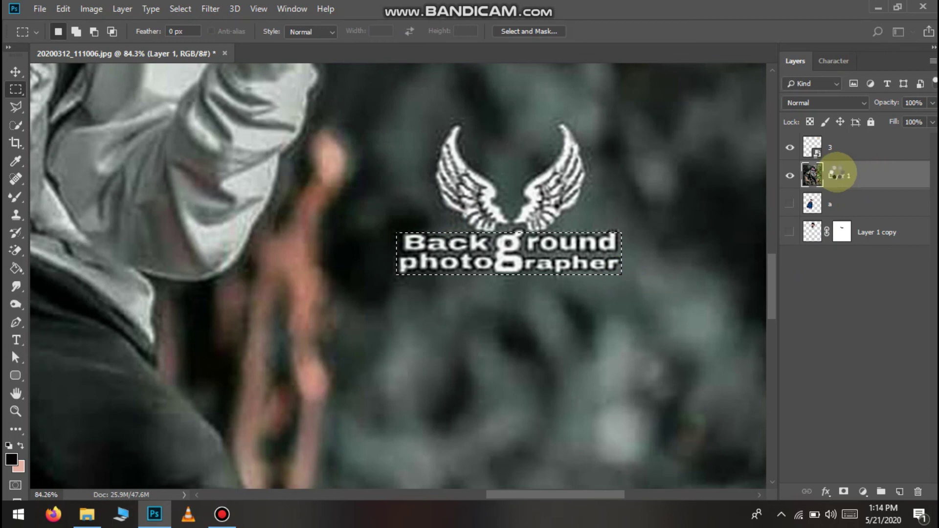
scroll(646, 245, "down", 2)
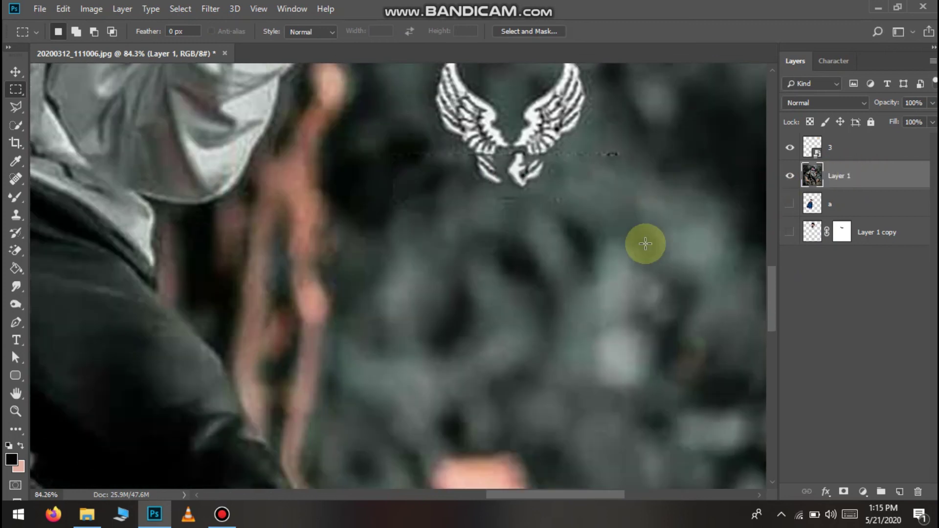
scroll(645, 243, "down", 2)
scroll(645, 242, "down", 2)
scroll(650, 220, "down", 2)
scroll(653, 217, "up", 2)
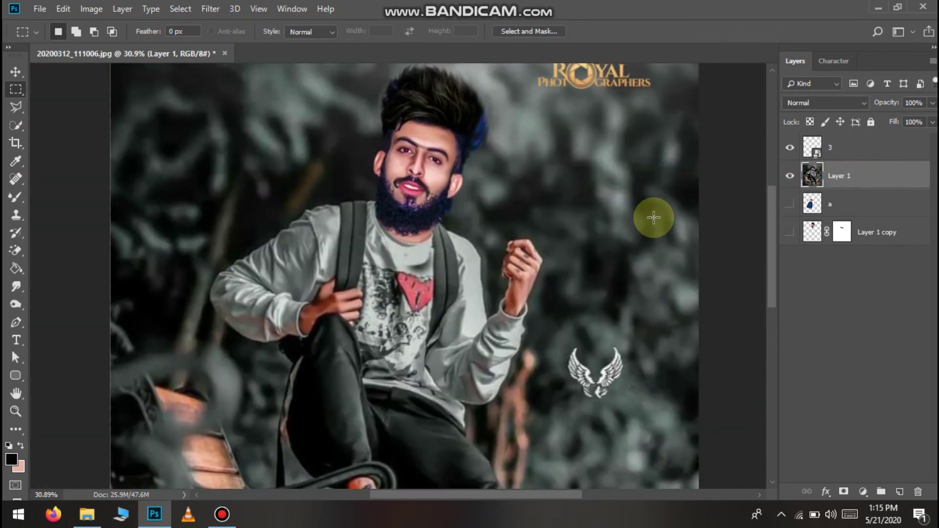